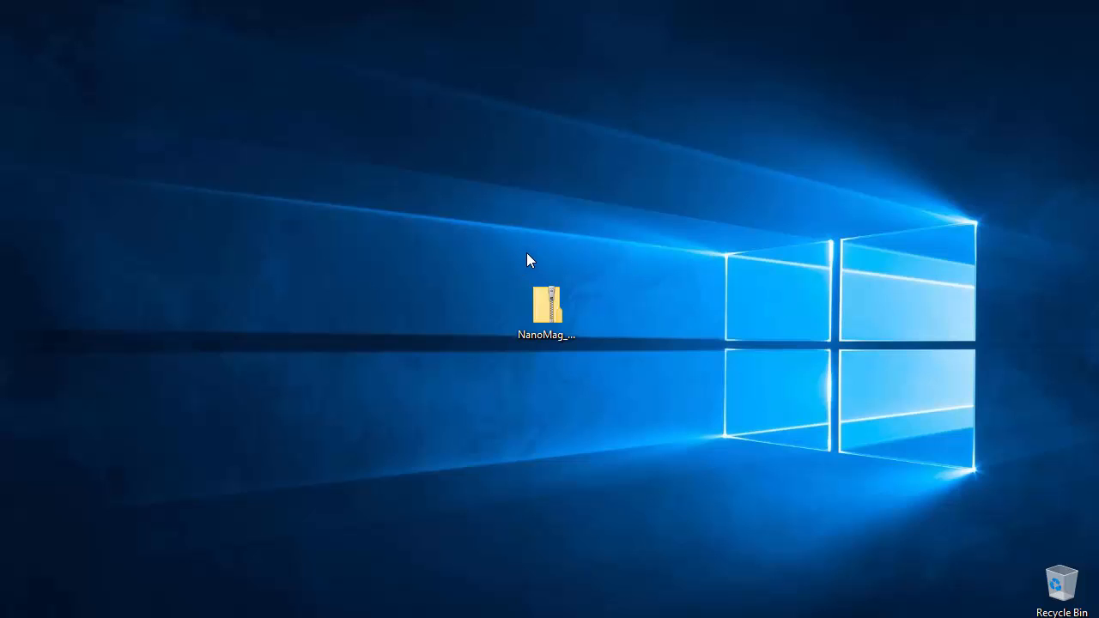
- Extract the NanoMag_main_files.zip archive onto the desktop with 7-Zip
click(542, 302)
mouse_move(563, 343)
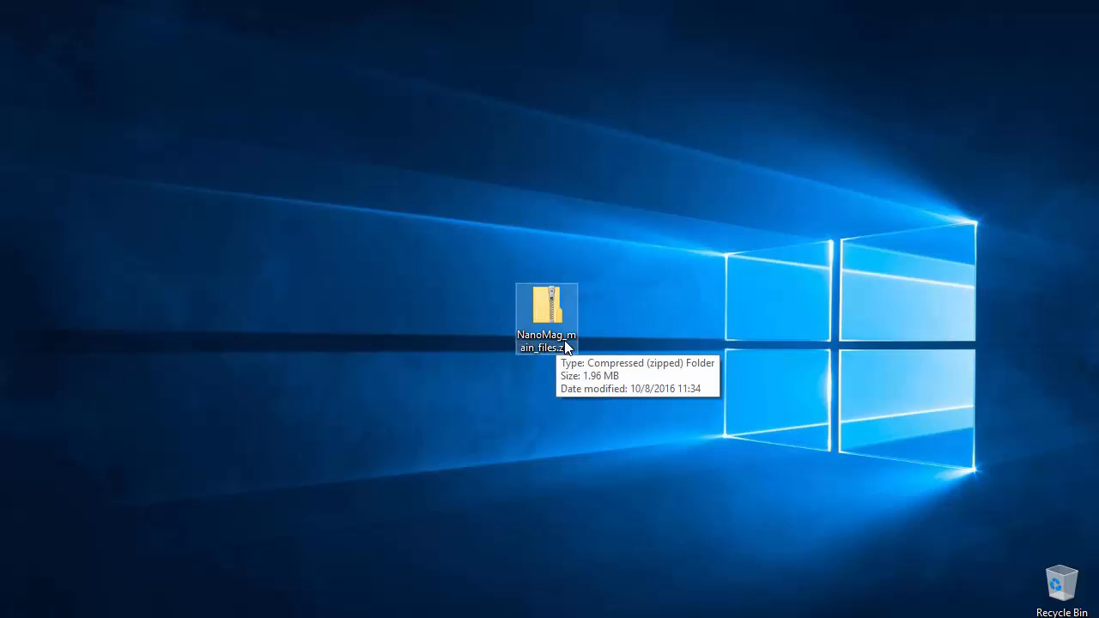
double_click(547, 312)
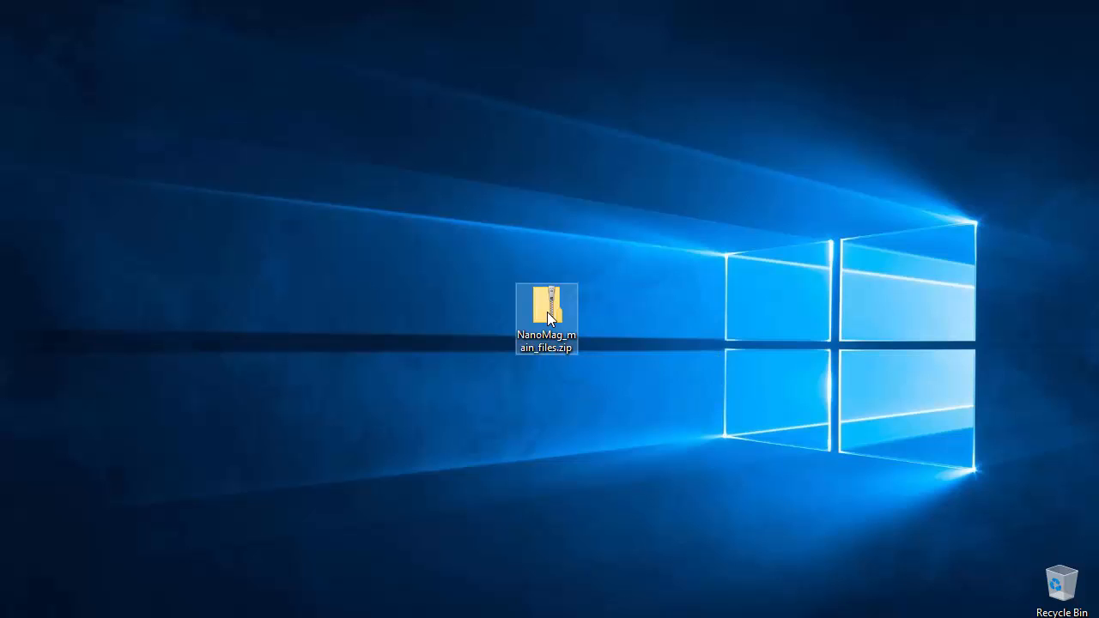
right_click(552, 309)
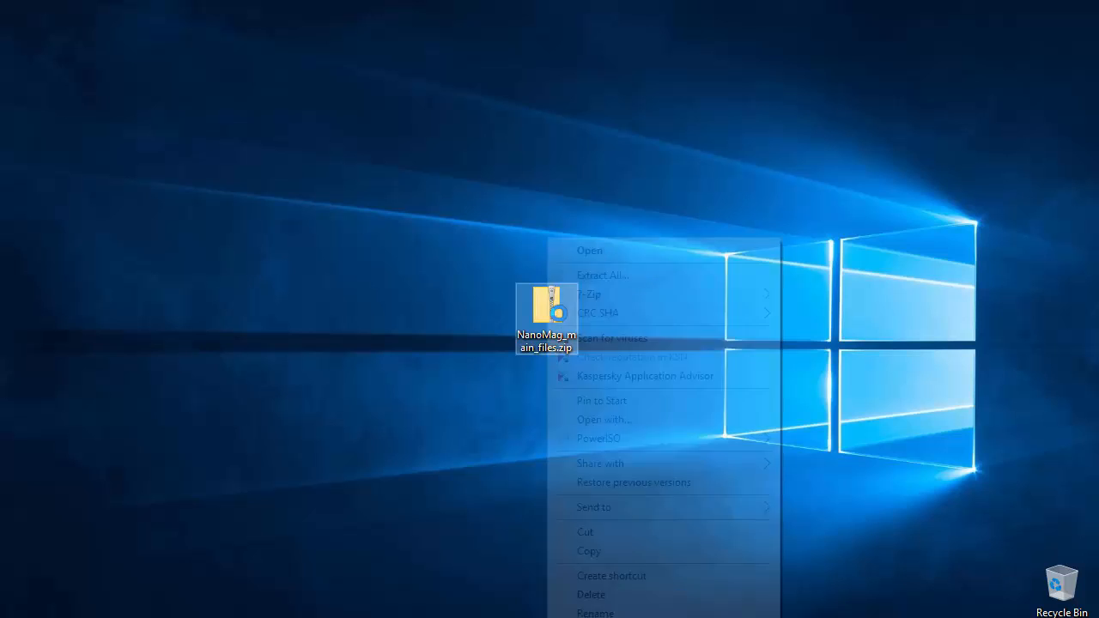
mouse_move(678, 294)
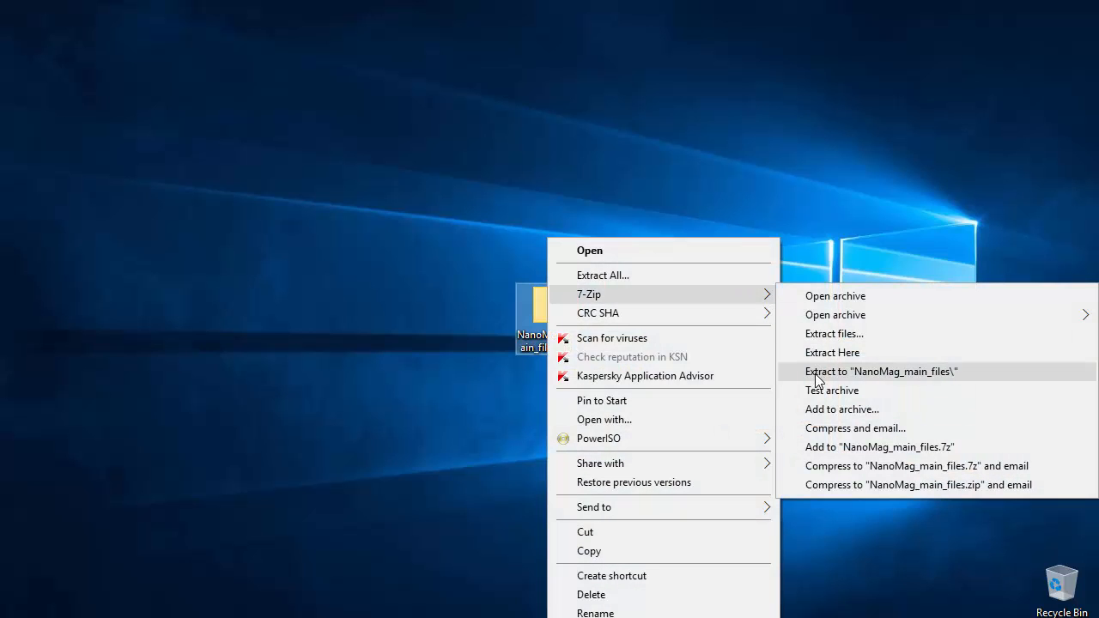
click(829, 348)
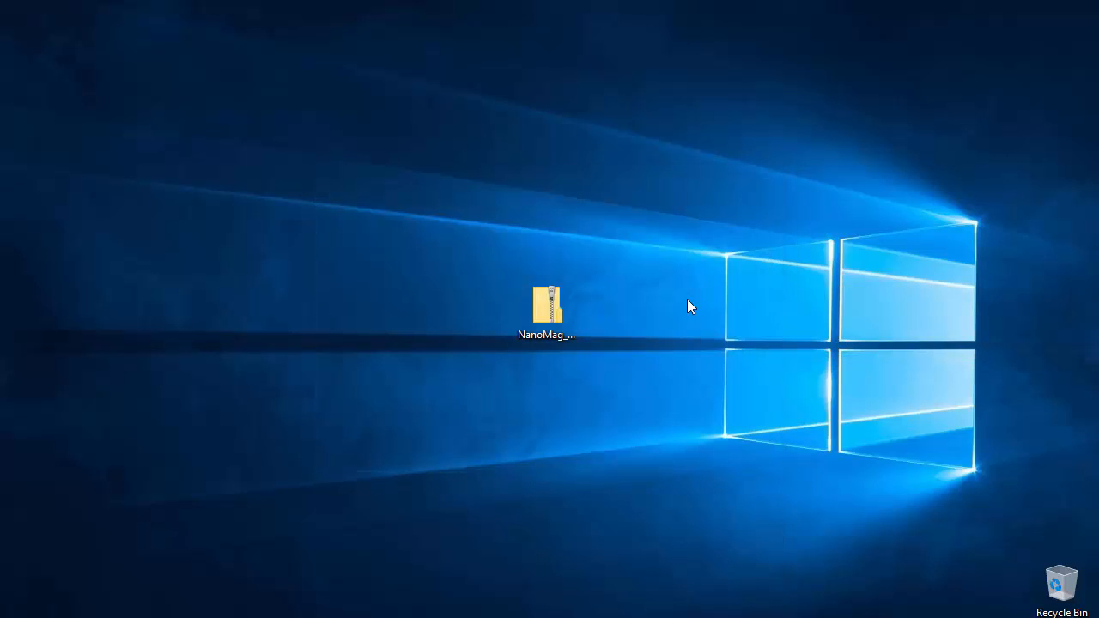
- Move the extracted NanoMag_main_files folder beside the zip archive on the desktop and open the folder
drag(43, 41, 399, 226)
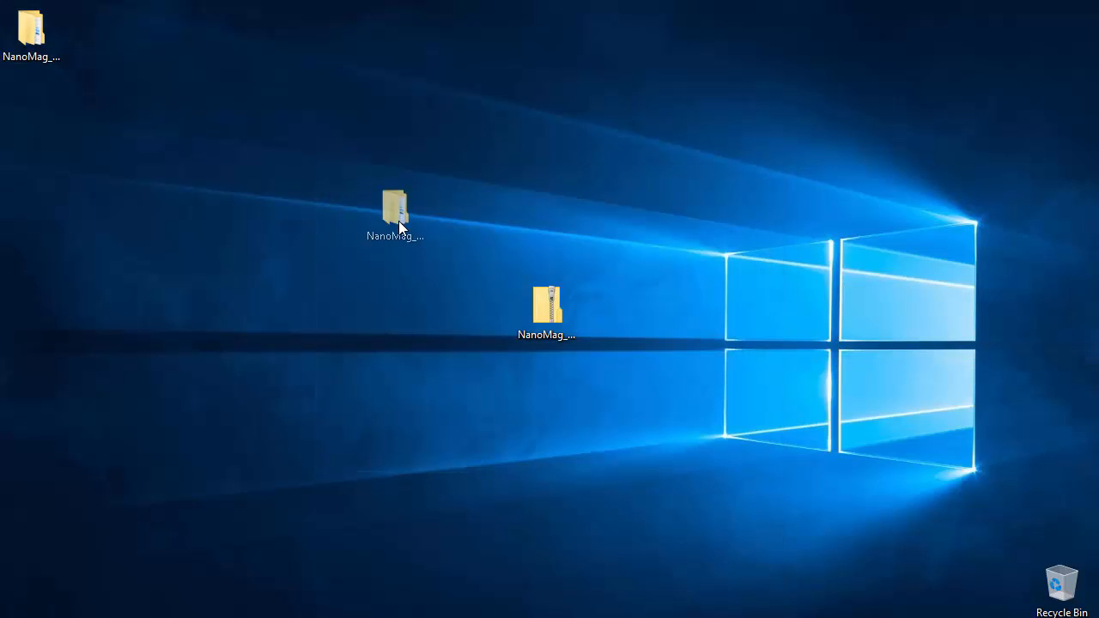
drag(502, 340, 470, 306)
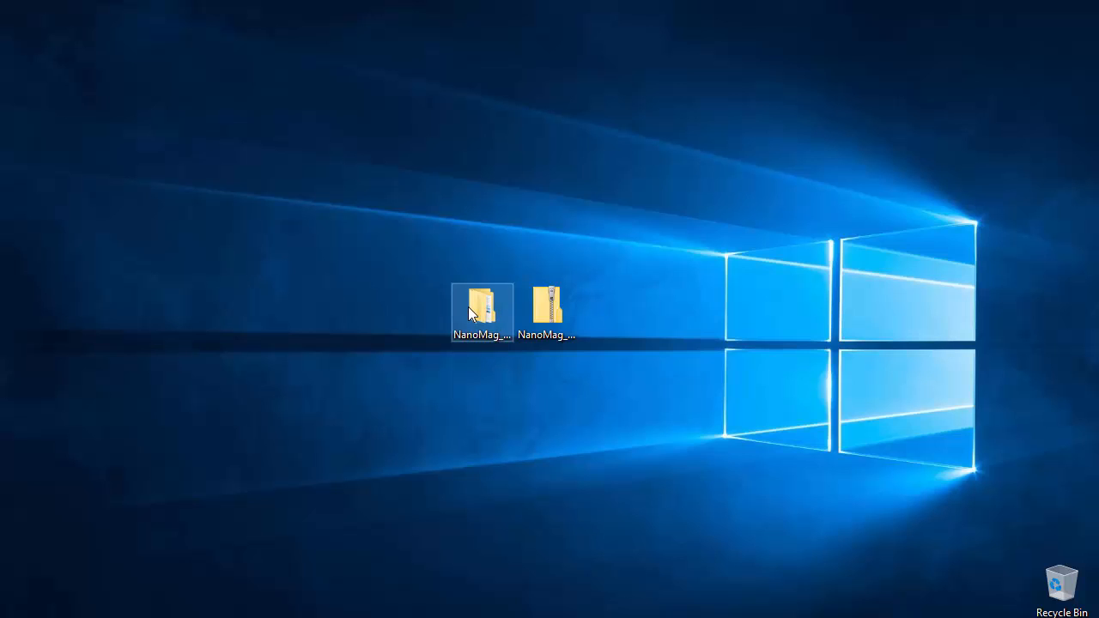
click(393, 263)
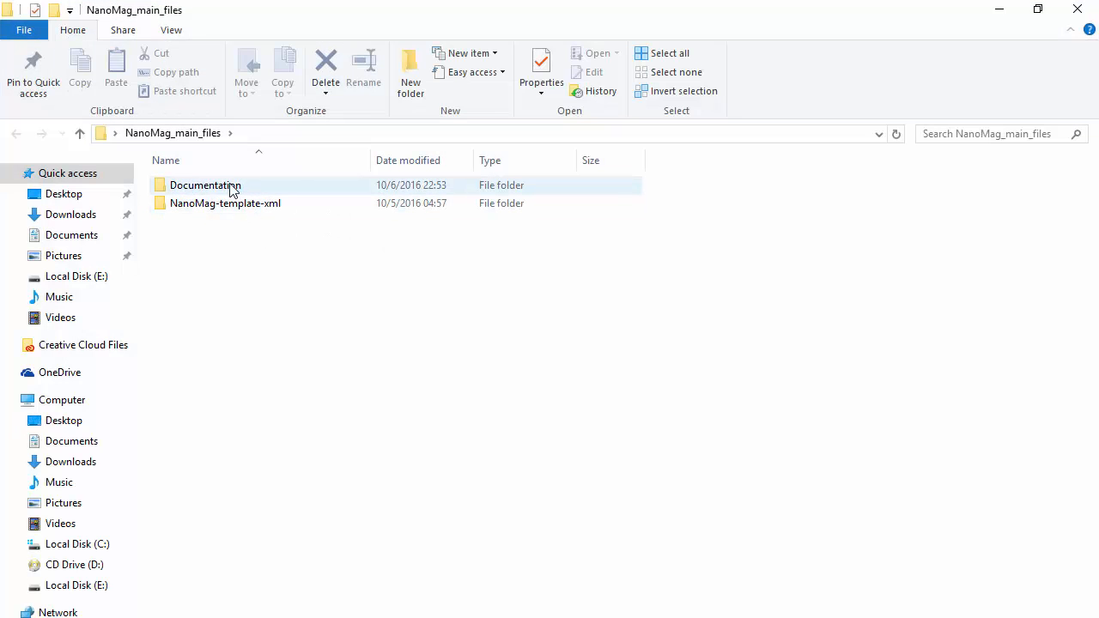
- Open index.html from the Documentation folder in the browser
double_click(230, 190)
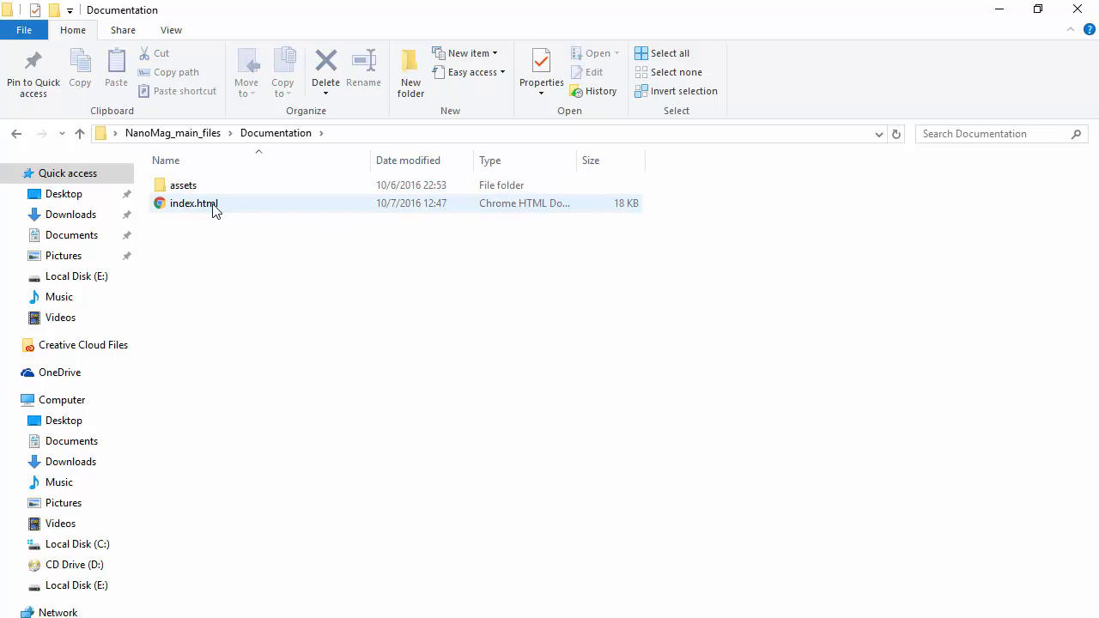
click(214, 210)
double_click(215, 206)
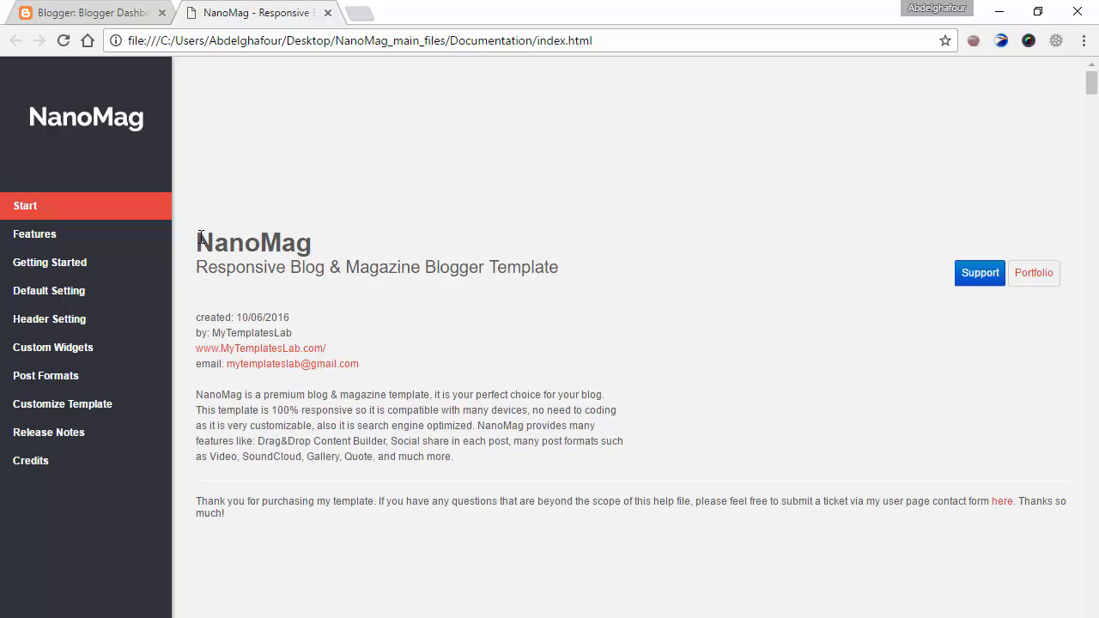
- Examine the NanoMag documentation's title and its Default Setting, Header Setting, Custom Widgets and Features sections, ending at Start
drag(200, 238, 336, 252)
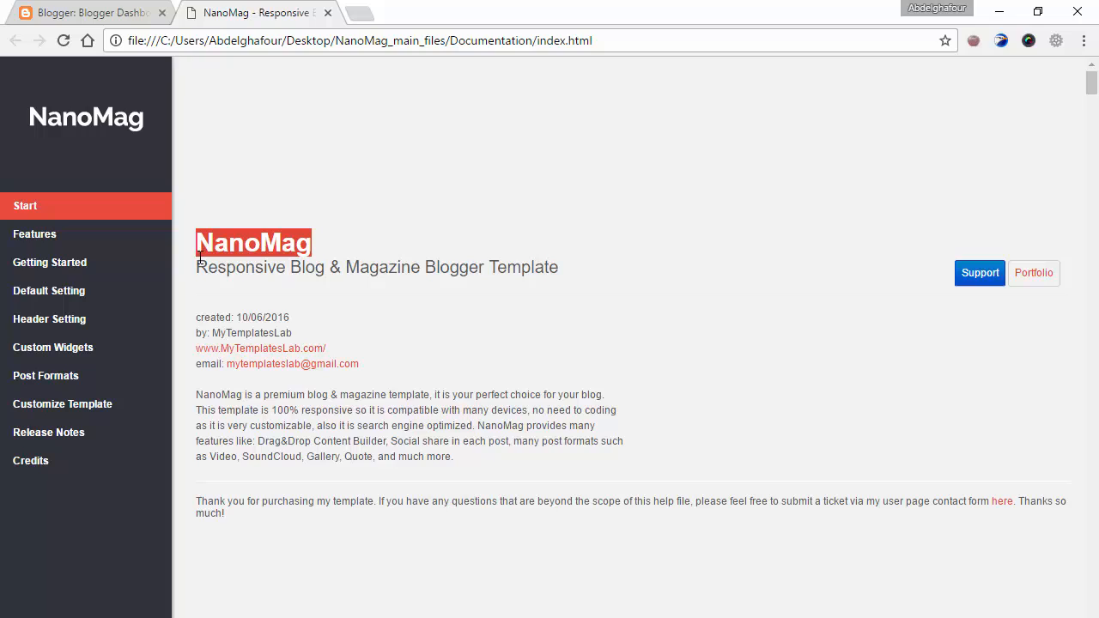
drag(197, 266, 363, 270)
click(363, 270)
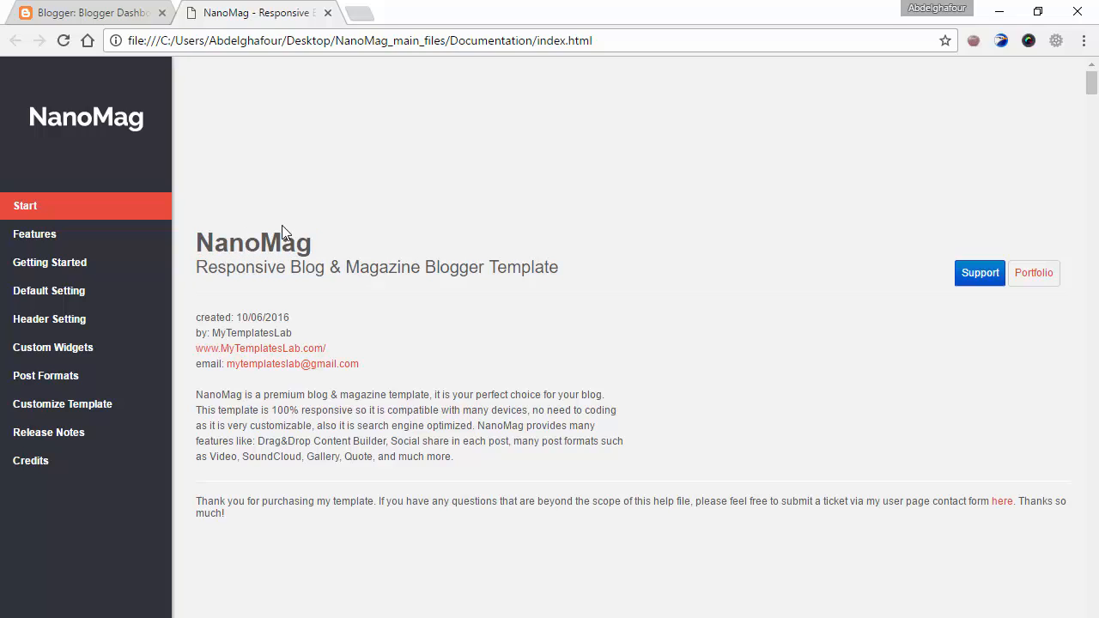
click(109, 298)
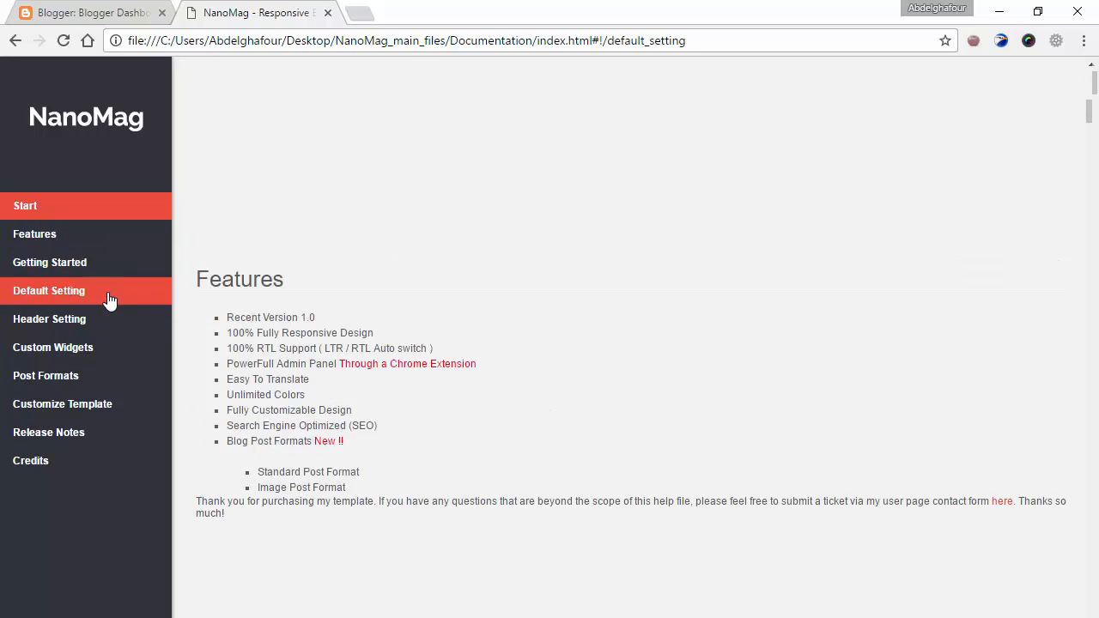
click(117, 324)
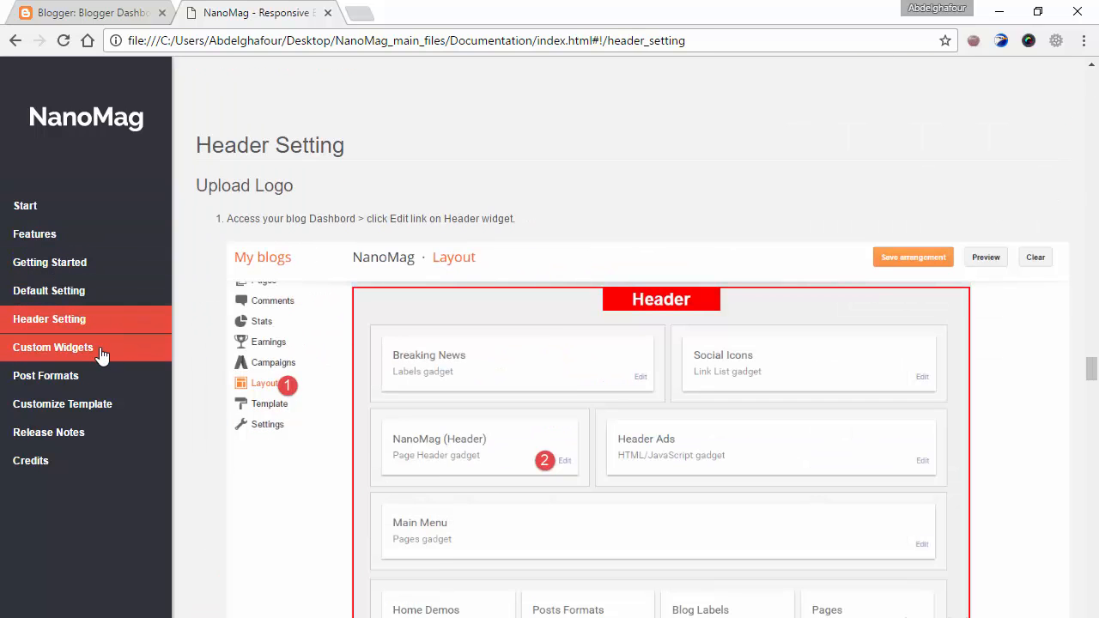
click(106, 348)
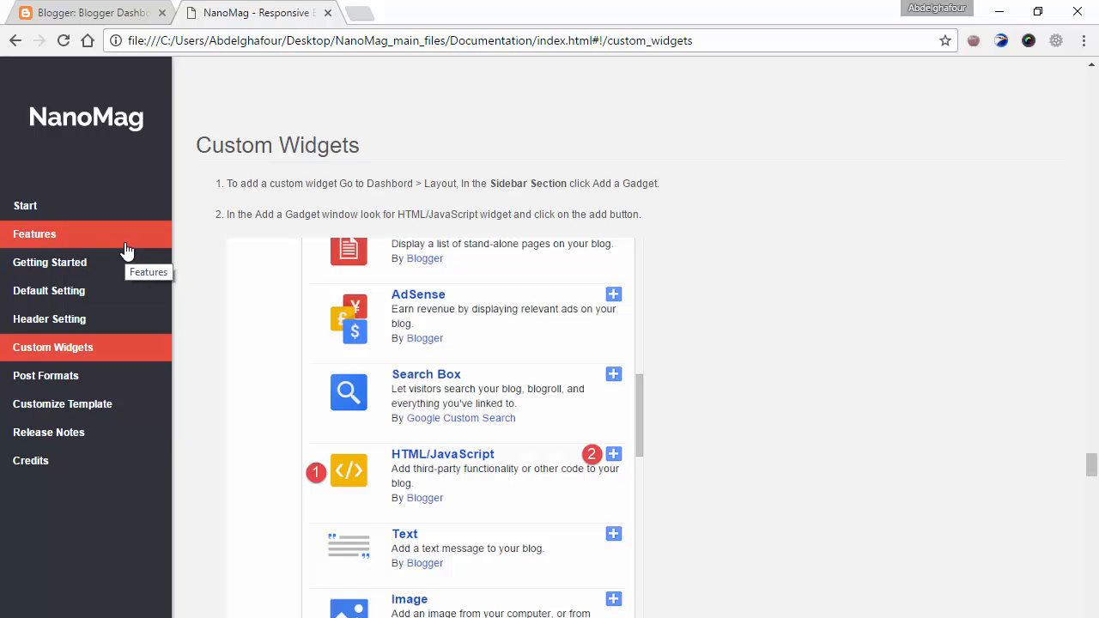
click(126, 249)
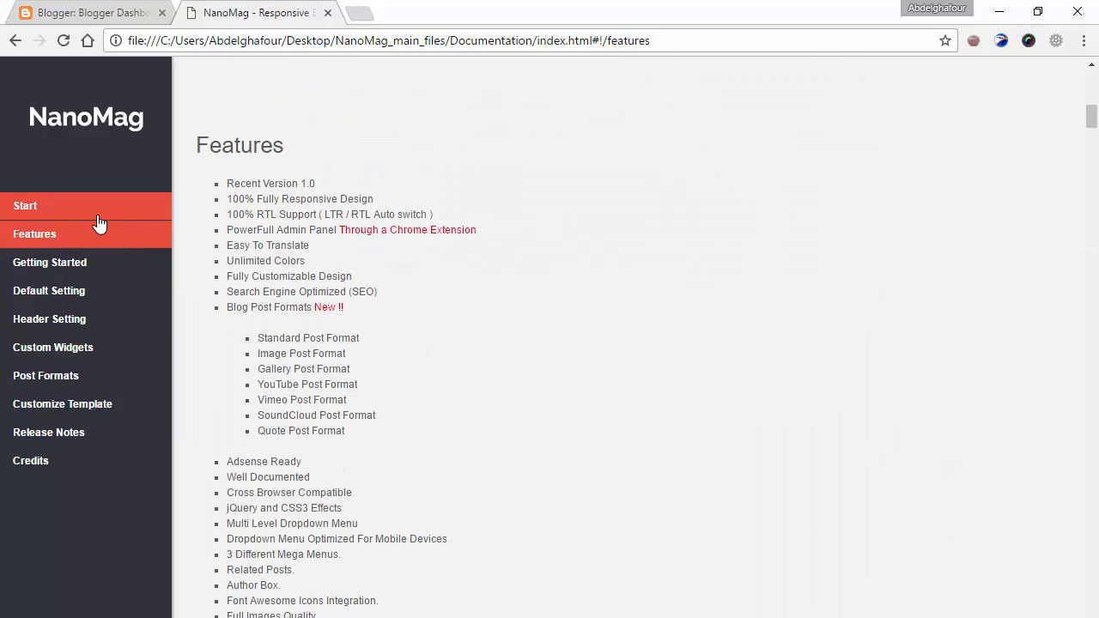
click(98, 217)
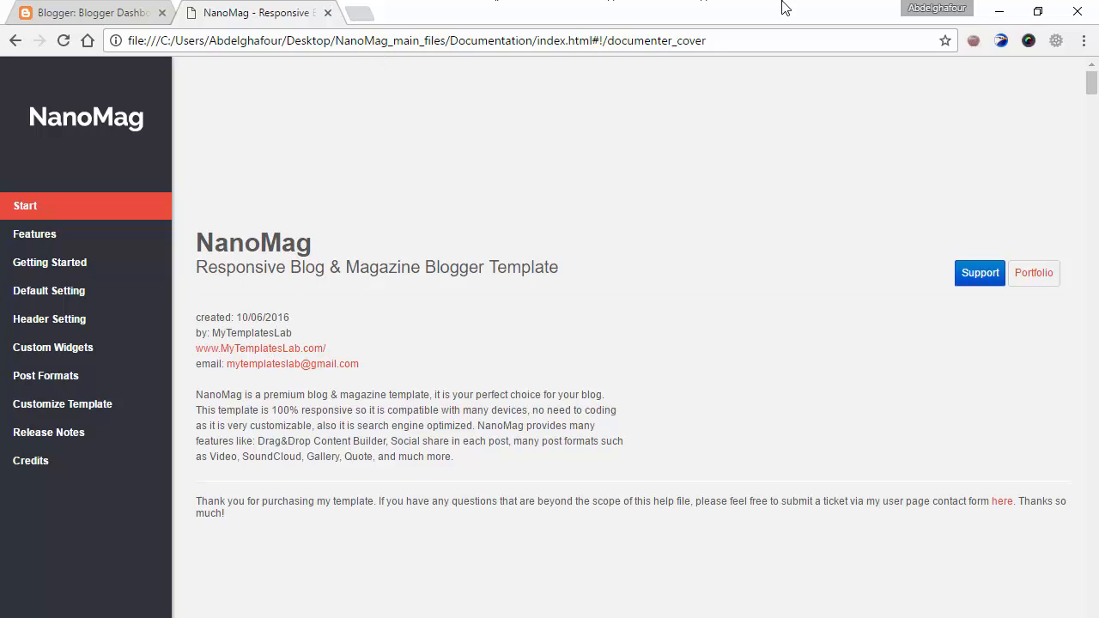
- Go back to the NanoMag_main_files folder and open NanoMag-template.xml from NanoMag-template-xml in a maximized Sublime Text window
click(999, 11)
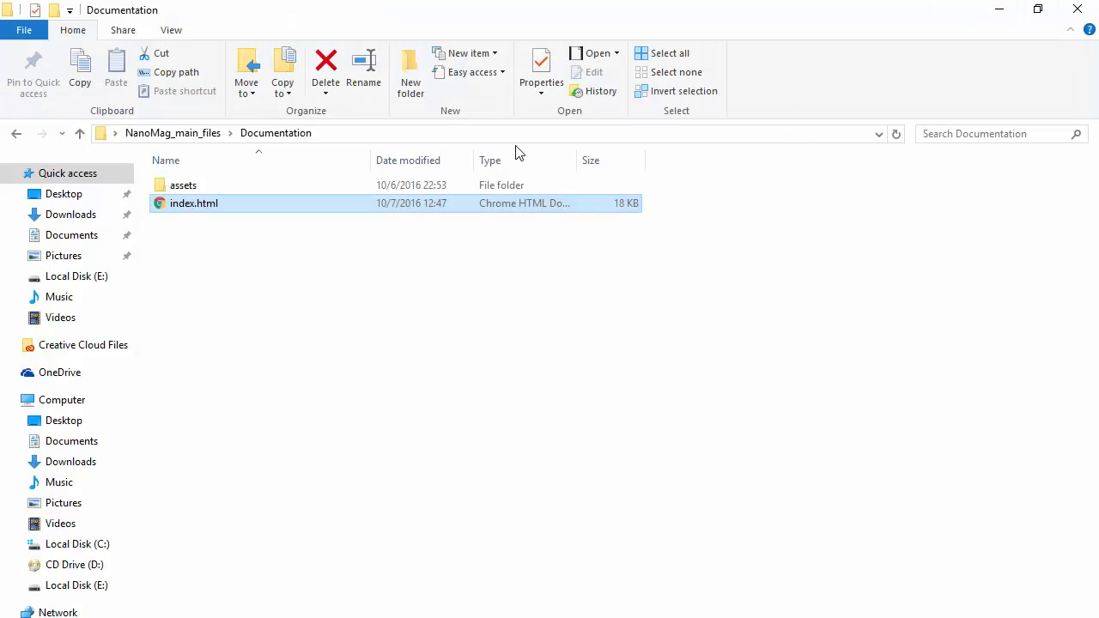
click(184, 135)
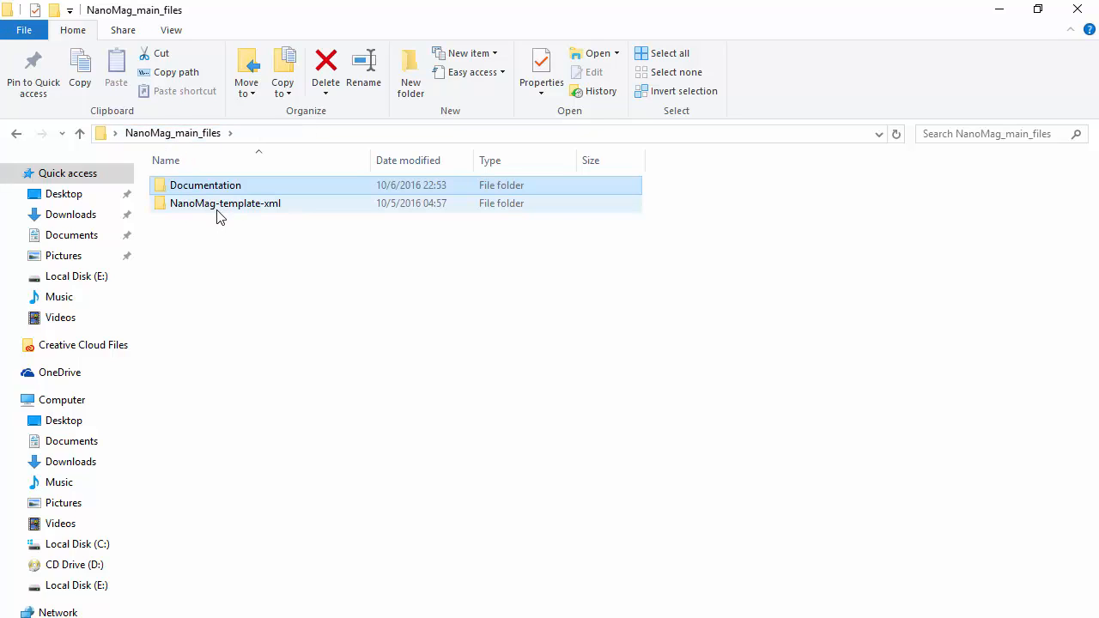
double_click(218, 204)
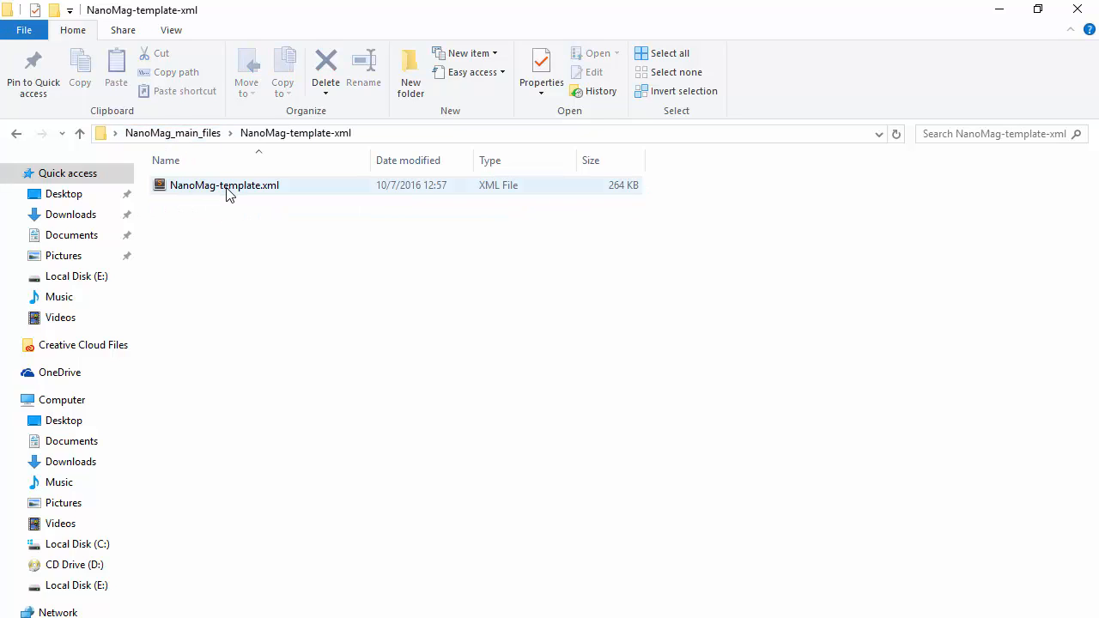
click(227, 194)
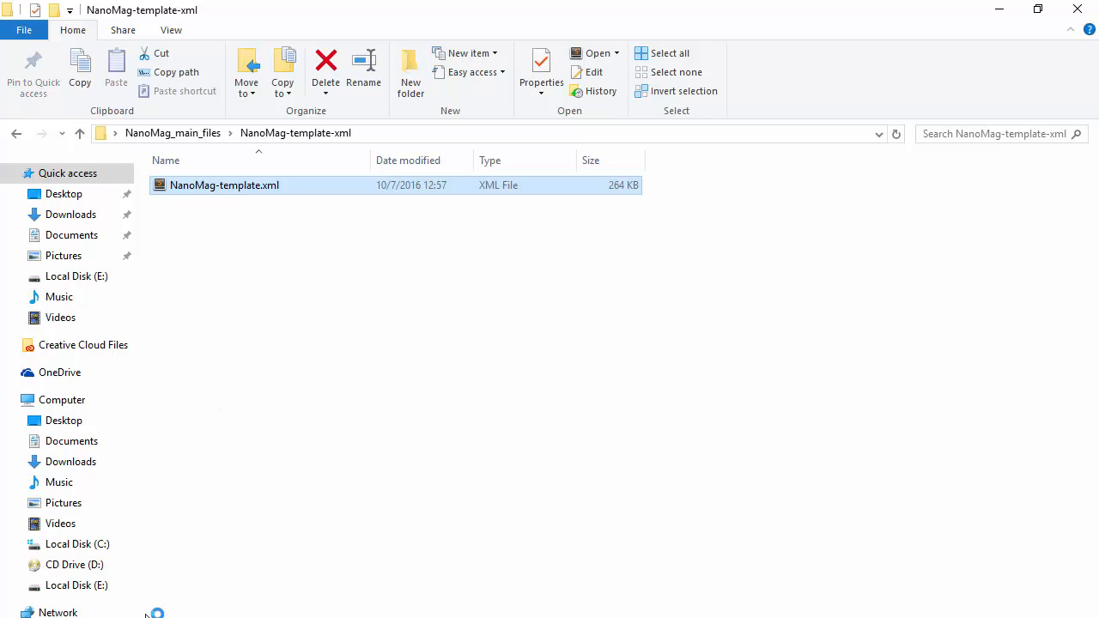
key(Return)
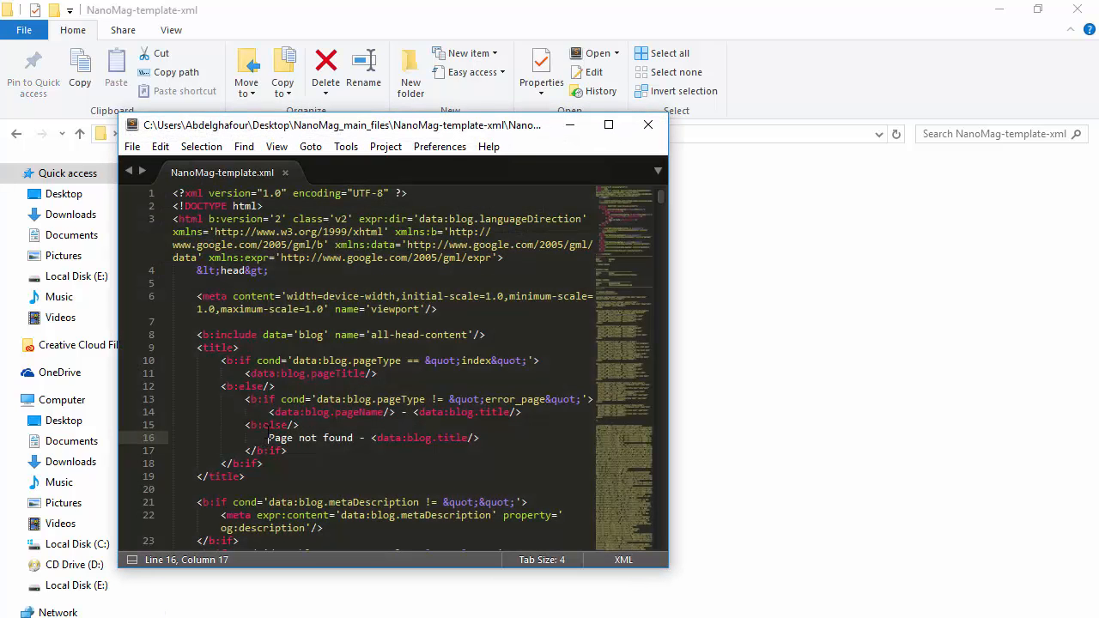
click(608, 125)
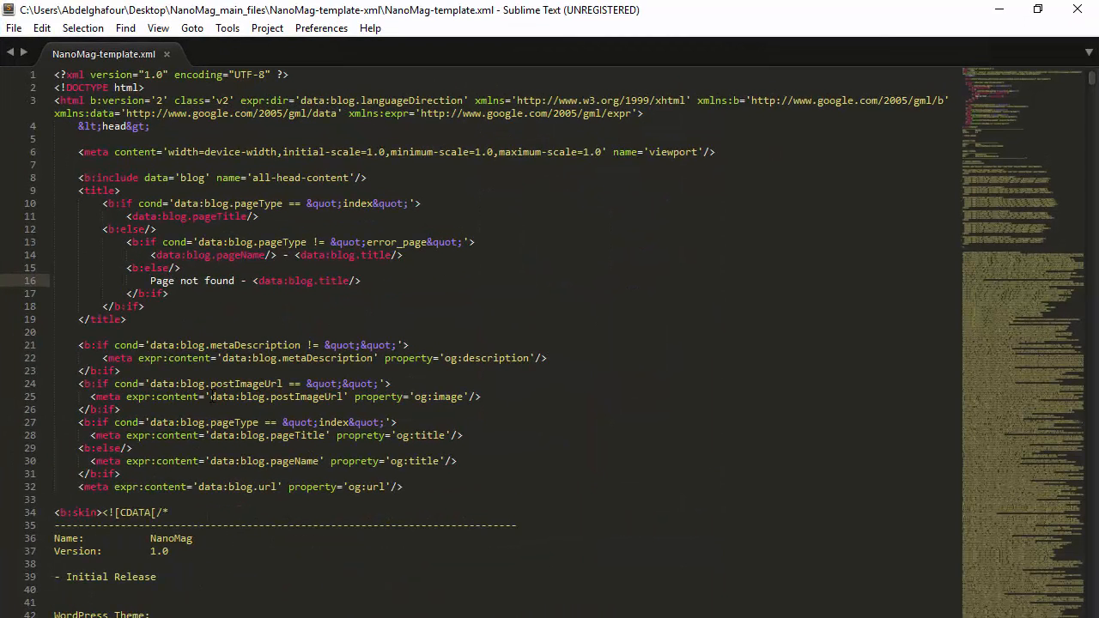
- Switch to the Blogger dashboard in Chrome and start a new blog titled "NanoMag Test Blog"
click(169, 613)
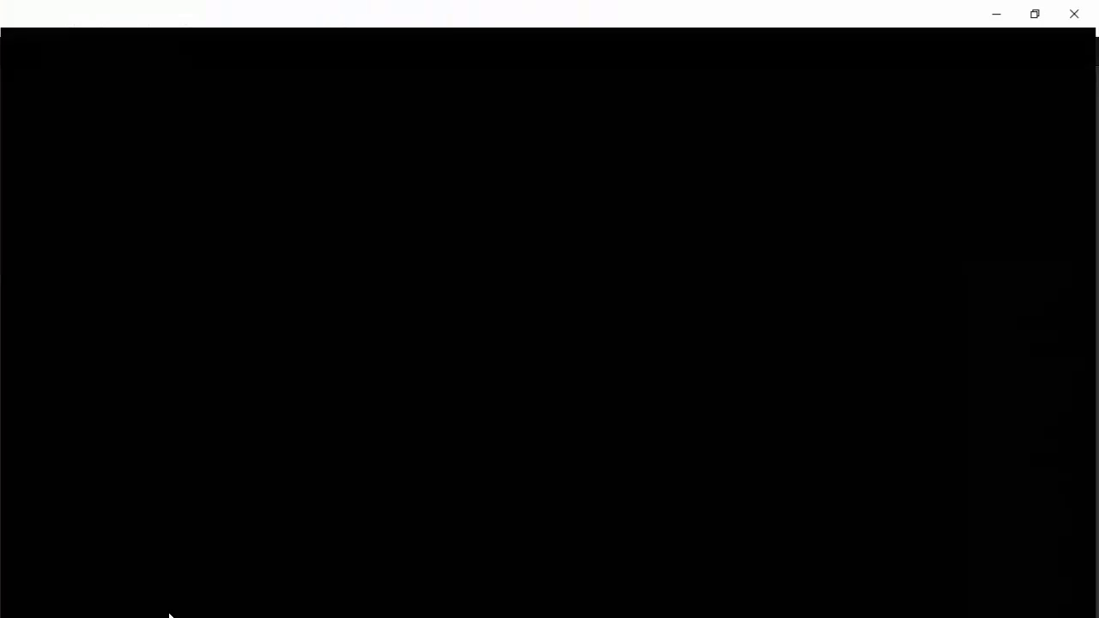
click(97, 10)
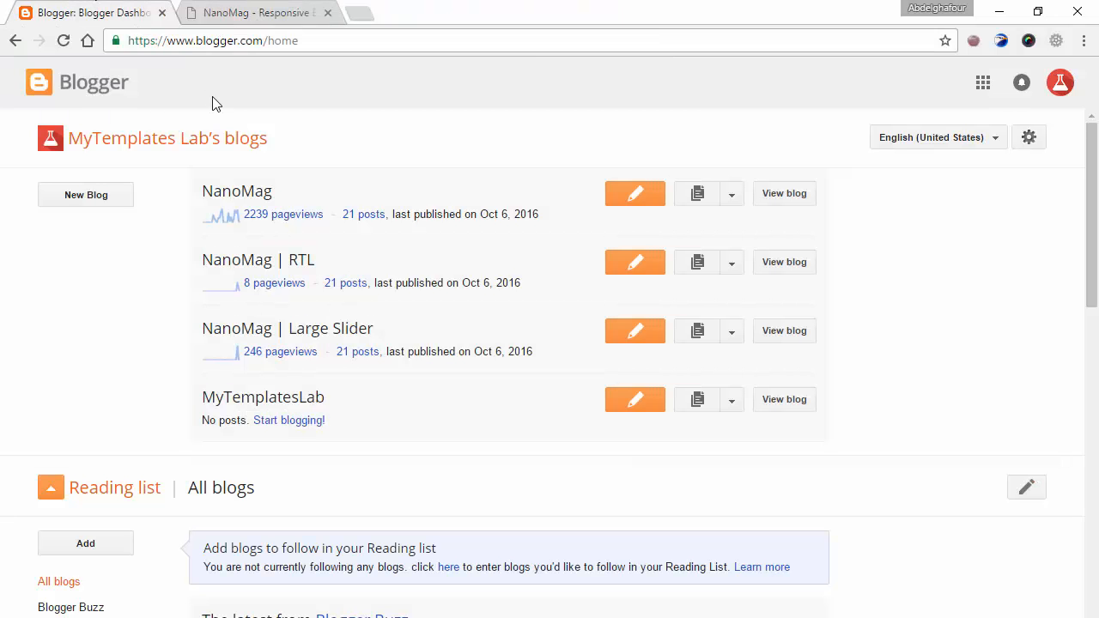
click(85, 196)
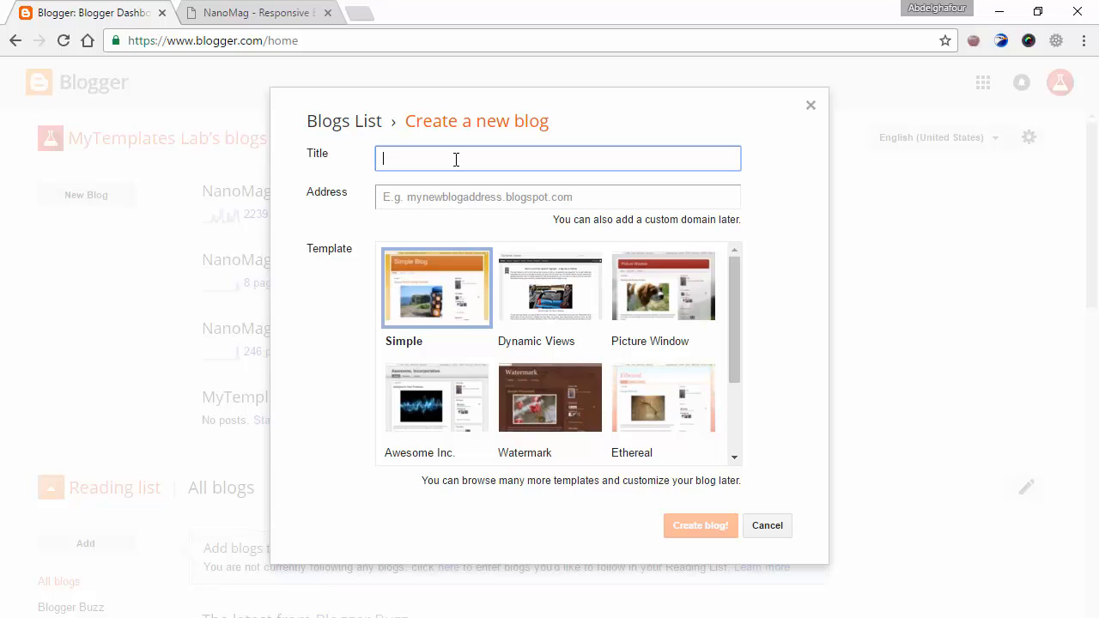
text(NanoMag Test Blog)
key(Tab)
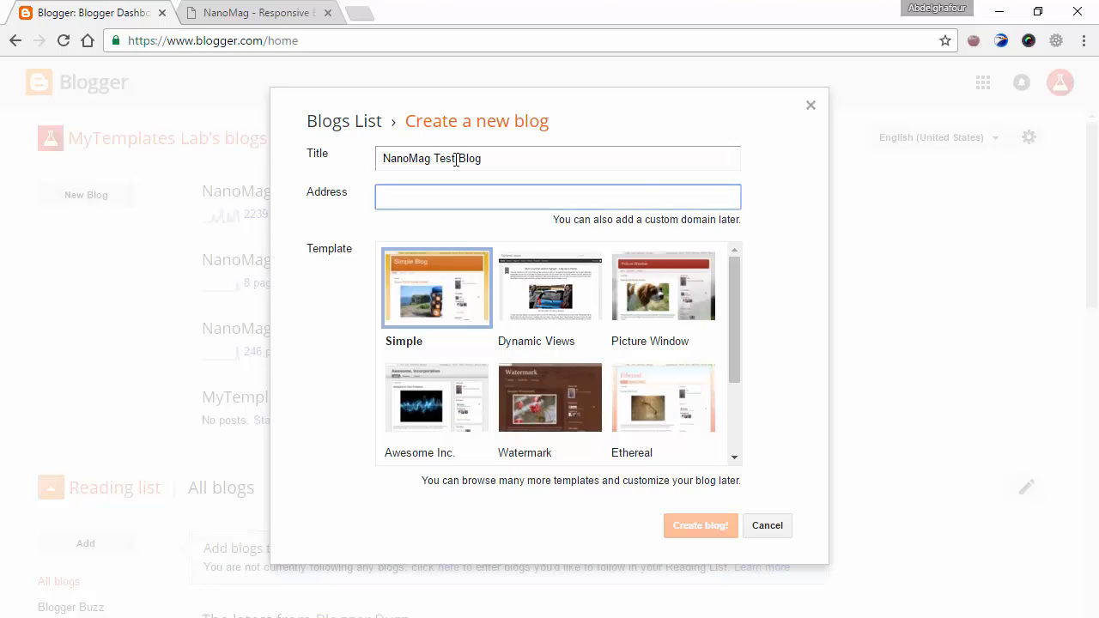
- Set the blog address to nanomag-test-blog.blogspot.com and create the blog with the Simple template
text(nanomag-tet-)
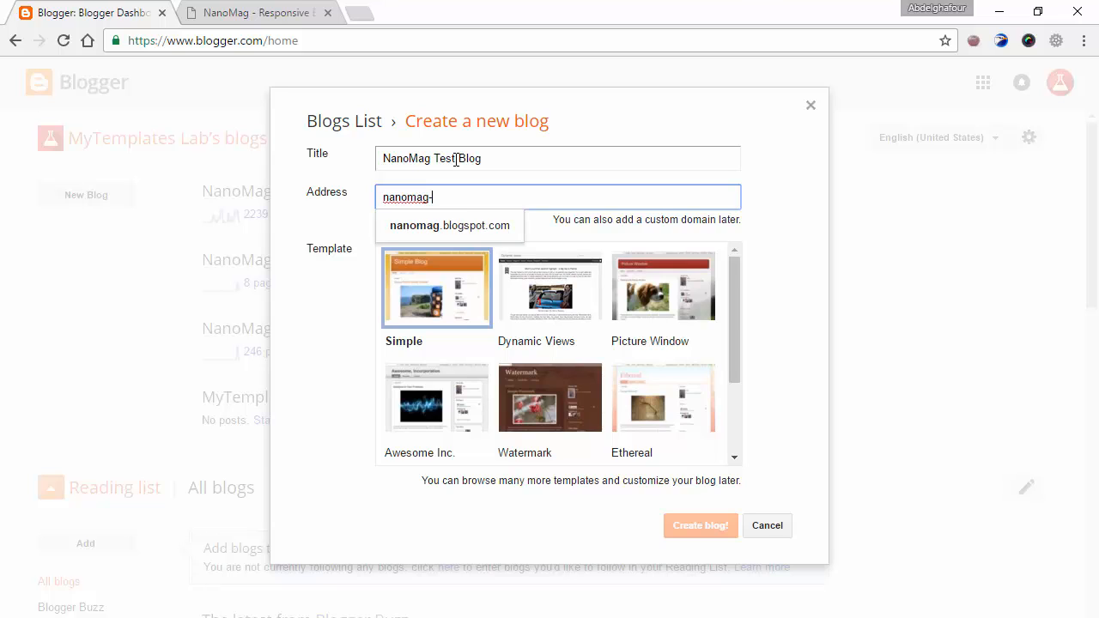
key(BackSpace)
key(BackSpace)
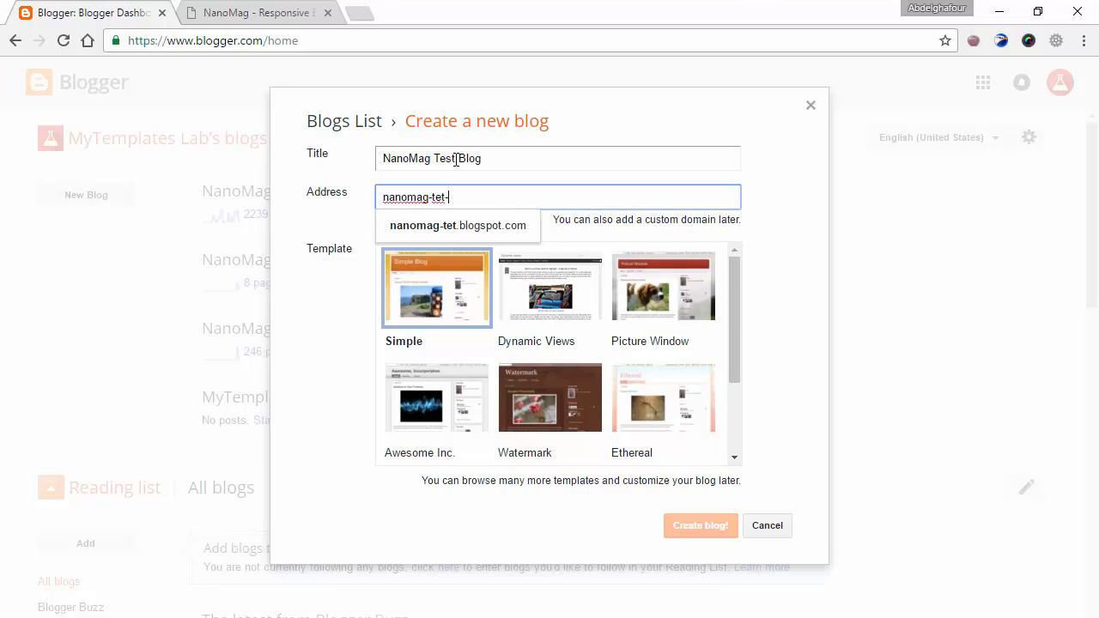
text(st-)
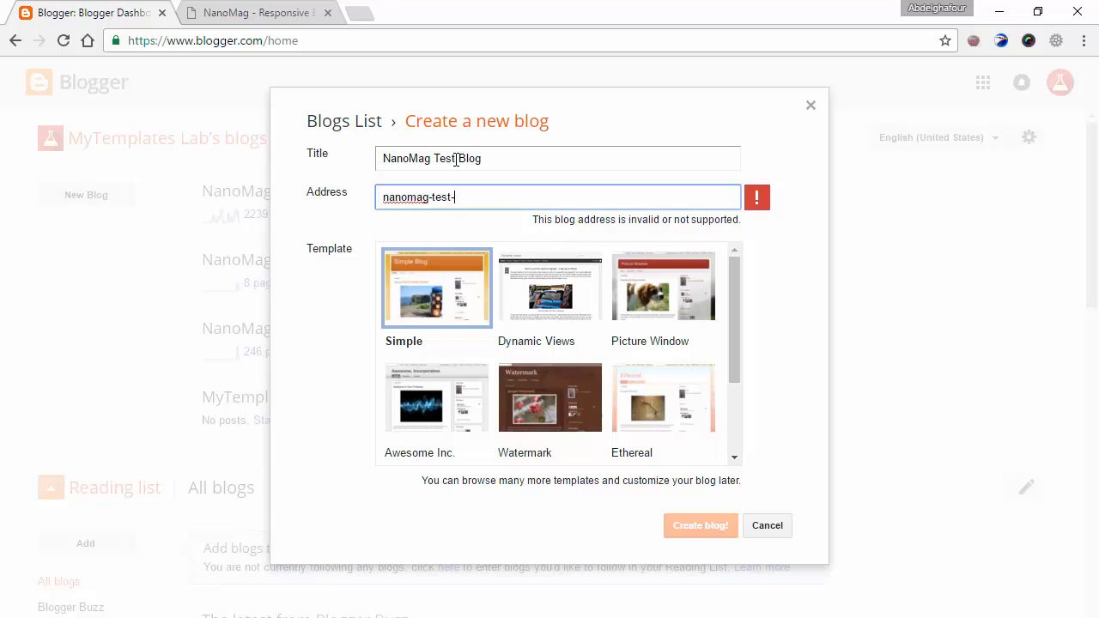
text(blog.)
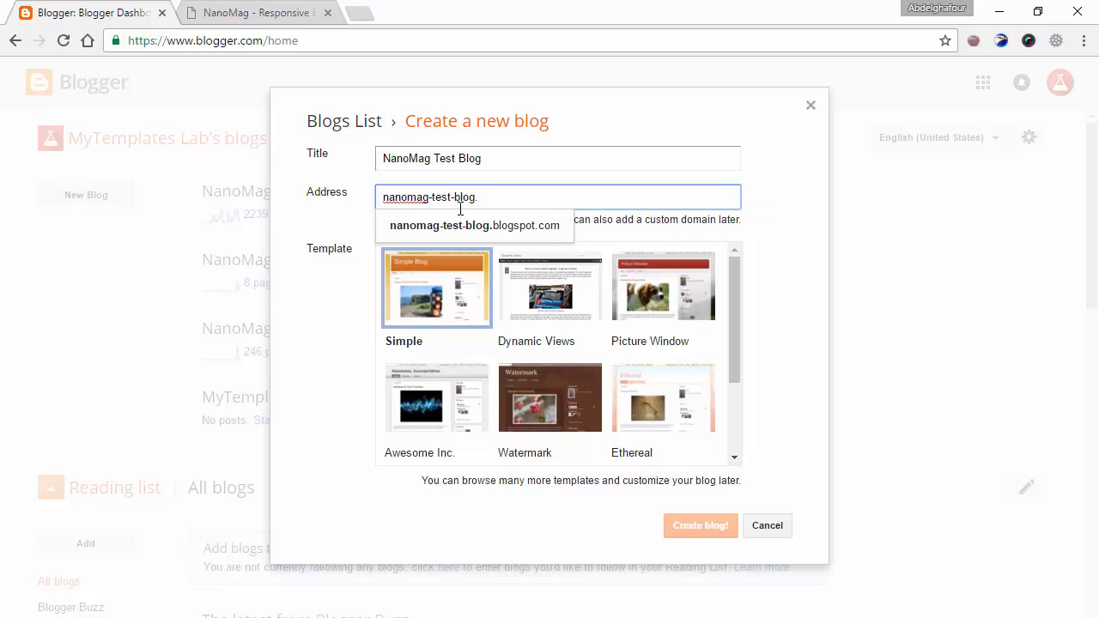
click(461, 232)
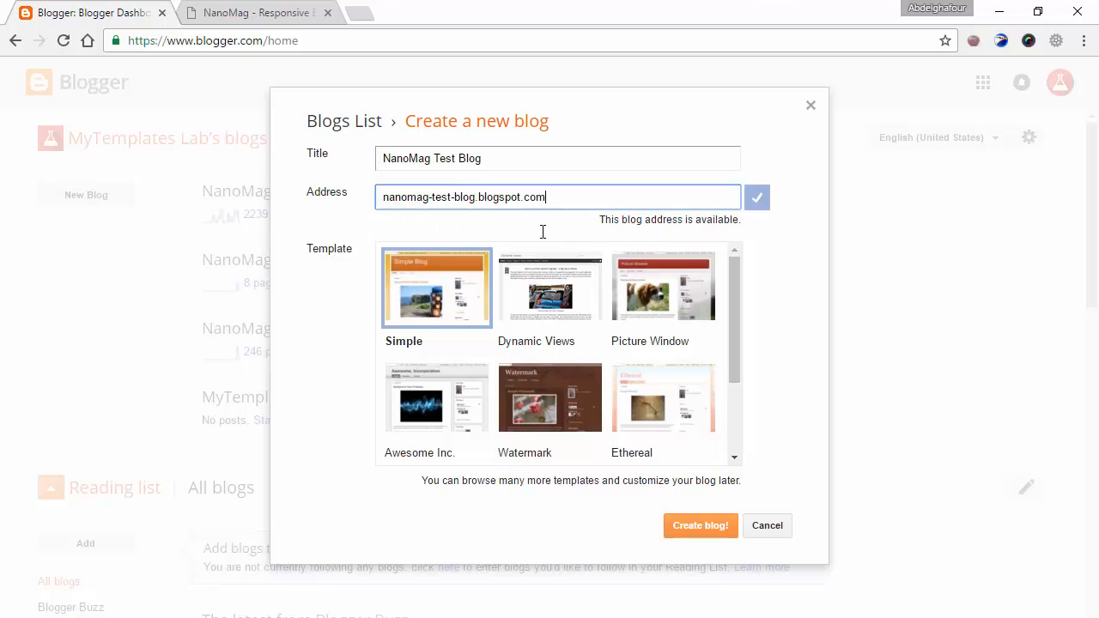
click(703, 539)
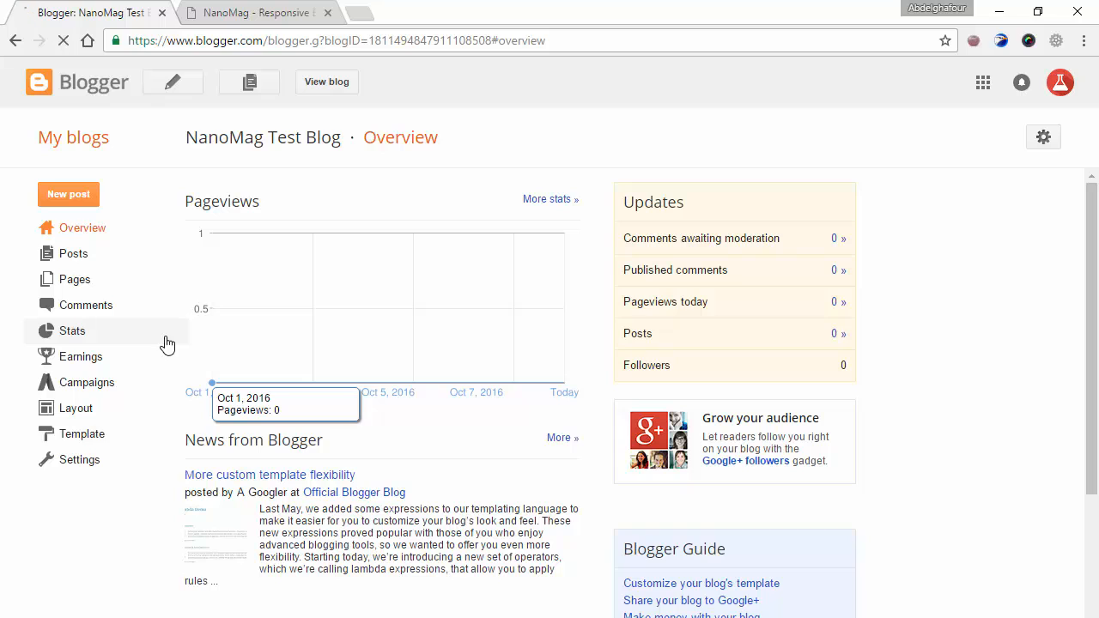
- Open the HTML editor for the NanoMag Test Blog's template
click(79, 435)
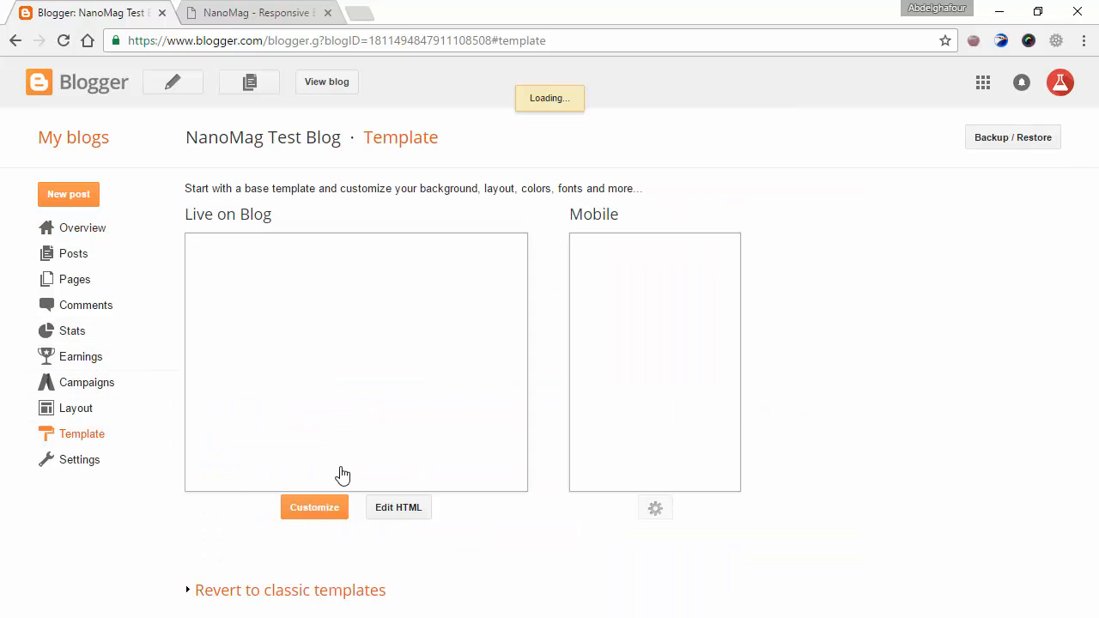
click(383, 508)
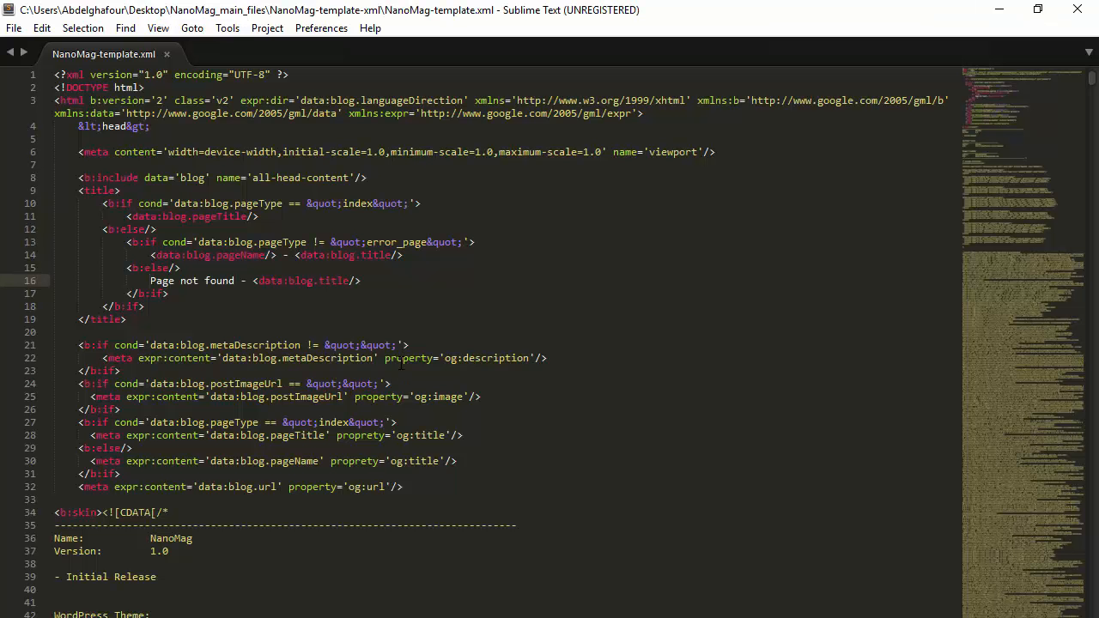
- Copy the entire code of NanoMag-template.xml in Sublime Text
click(400, 361)
key(ctrl+a)
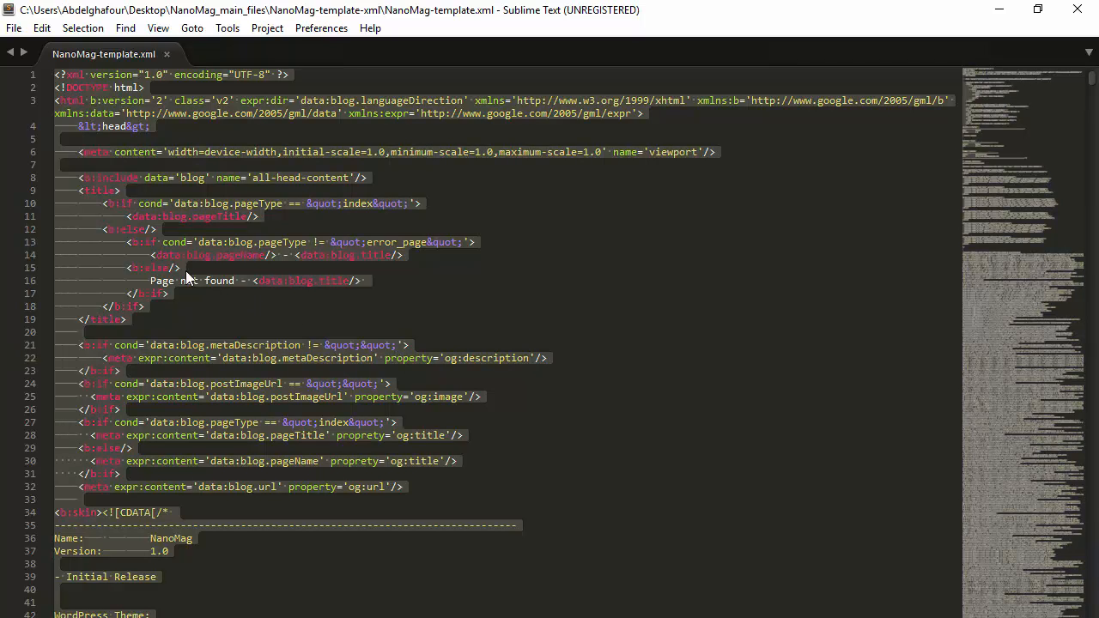
right_click(139, 249)
click(166, 285)
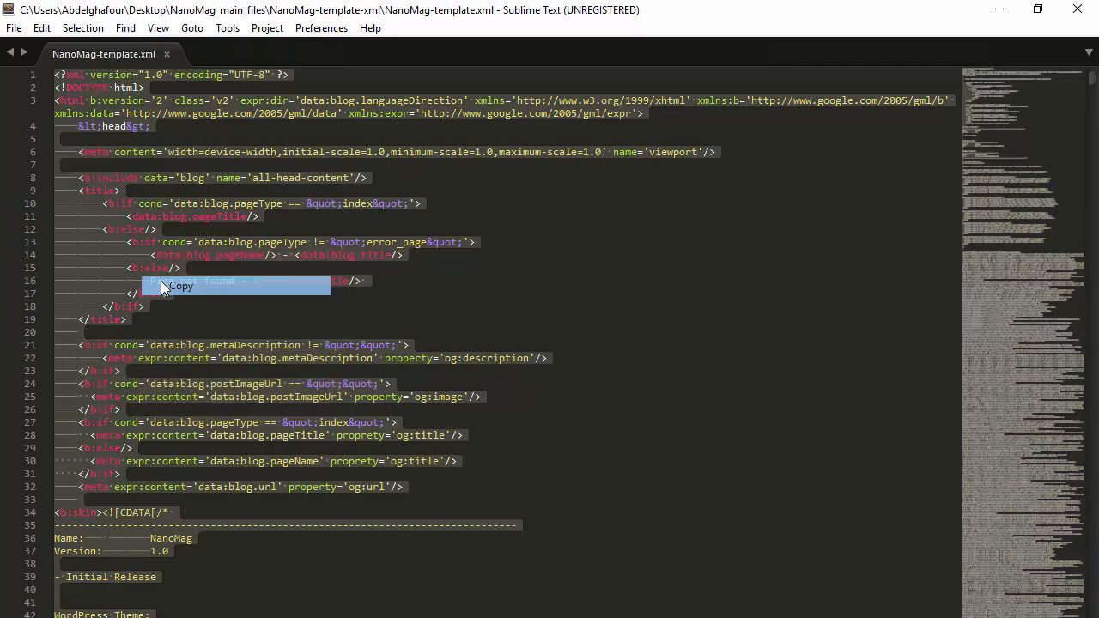
- Switch to Blogger in Chrome and replace all of the NanoMag Test Blog's template HTML with the copied NanoMag code
key(alt+Tab)
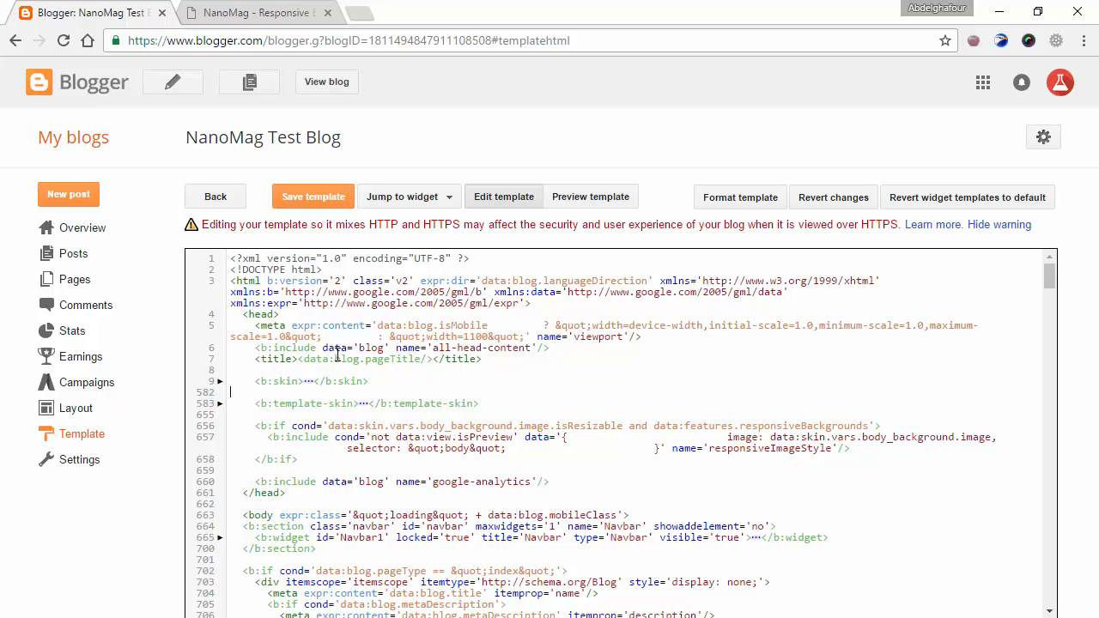
key(ctrl+a)
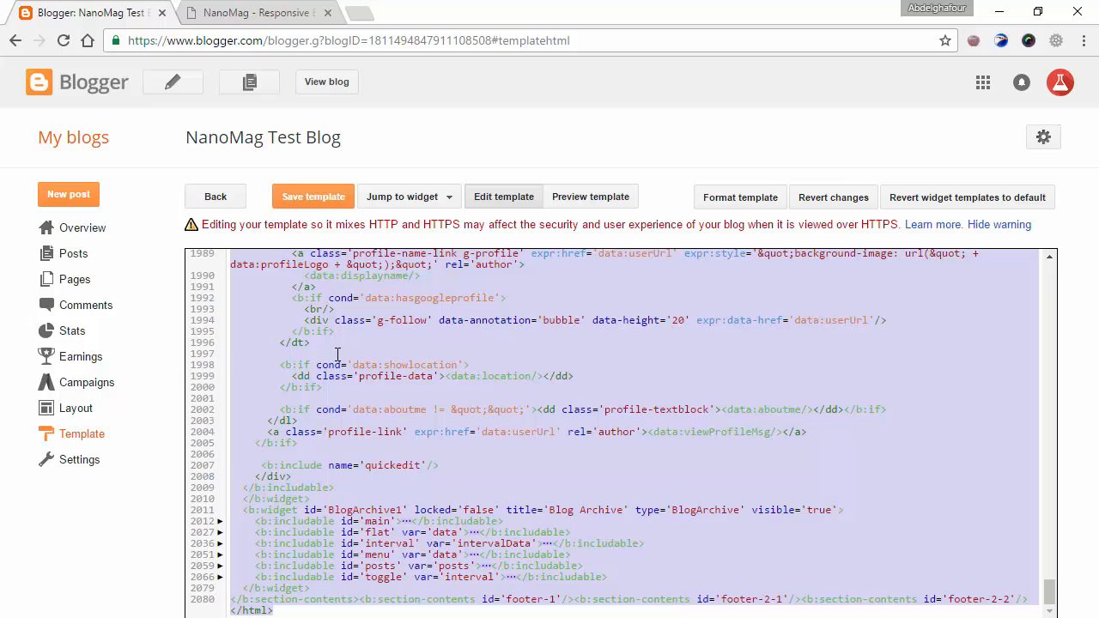
key(Delete)
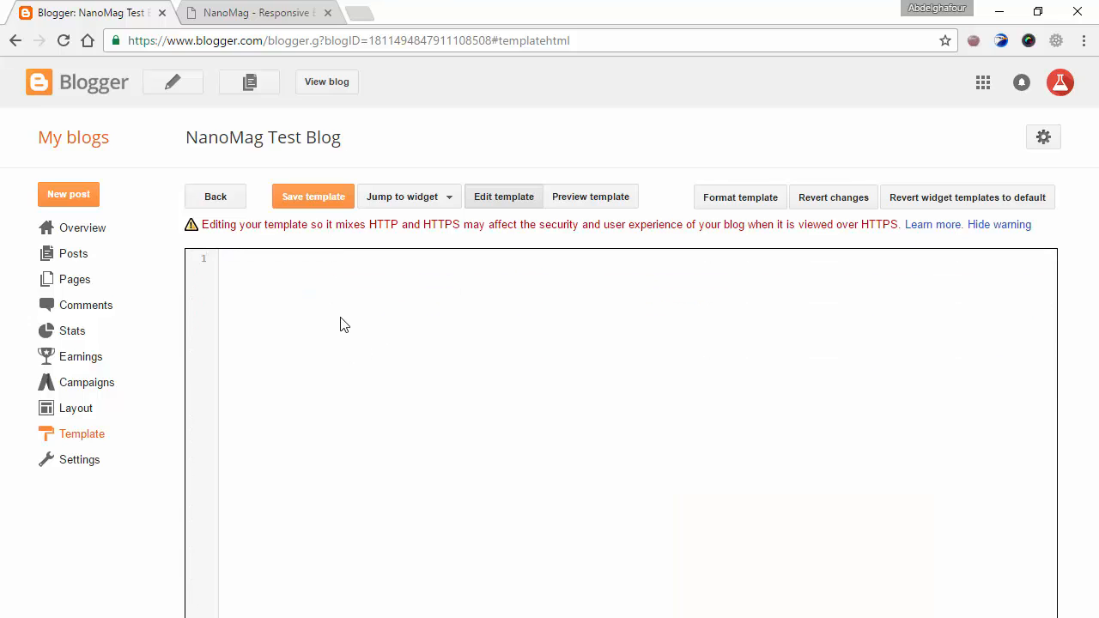
right_click(340, 319)
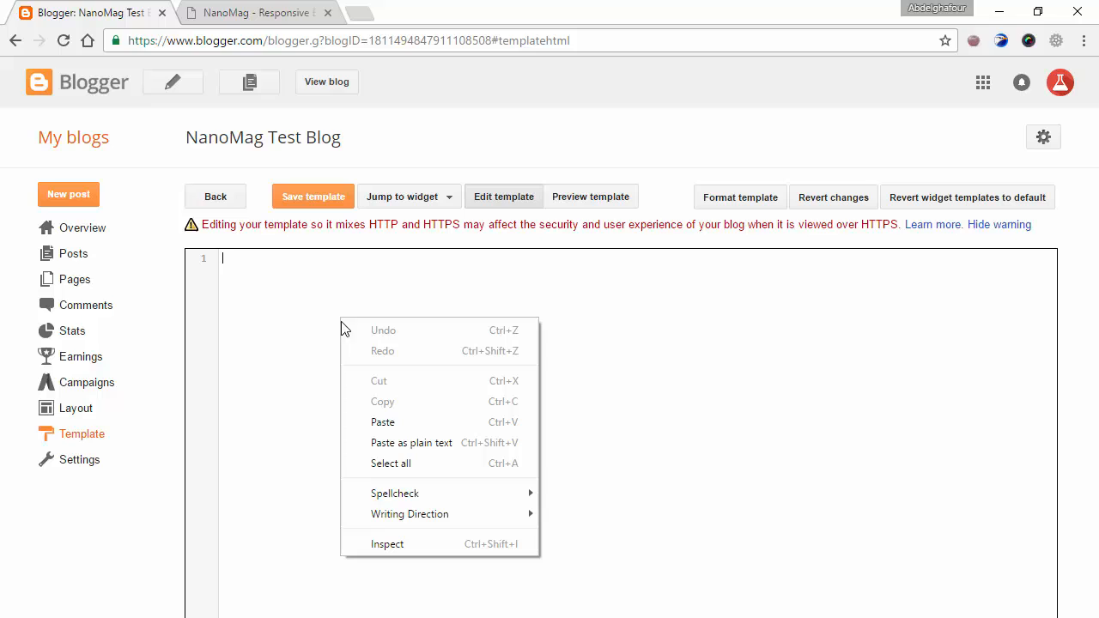
click(383, 423)
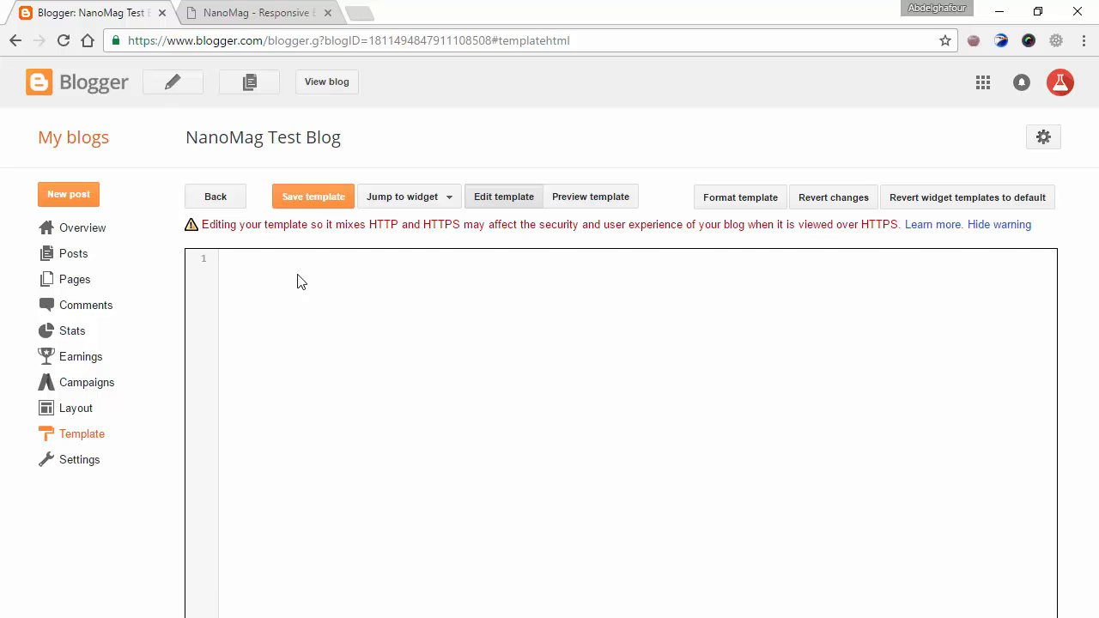
- Save the NanoMag Test Blog's template and view the live blog
click(314, 198)
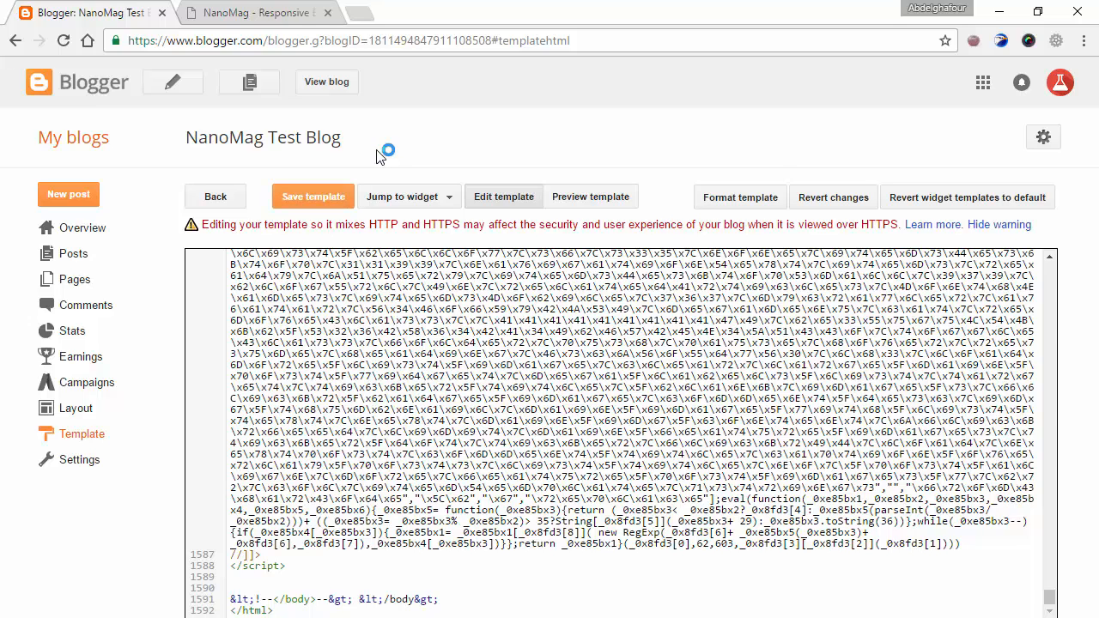
click(323, 82)
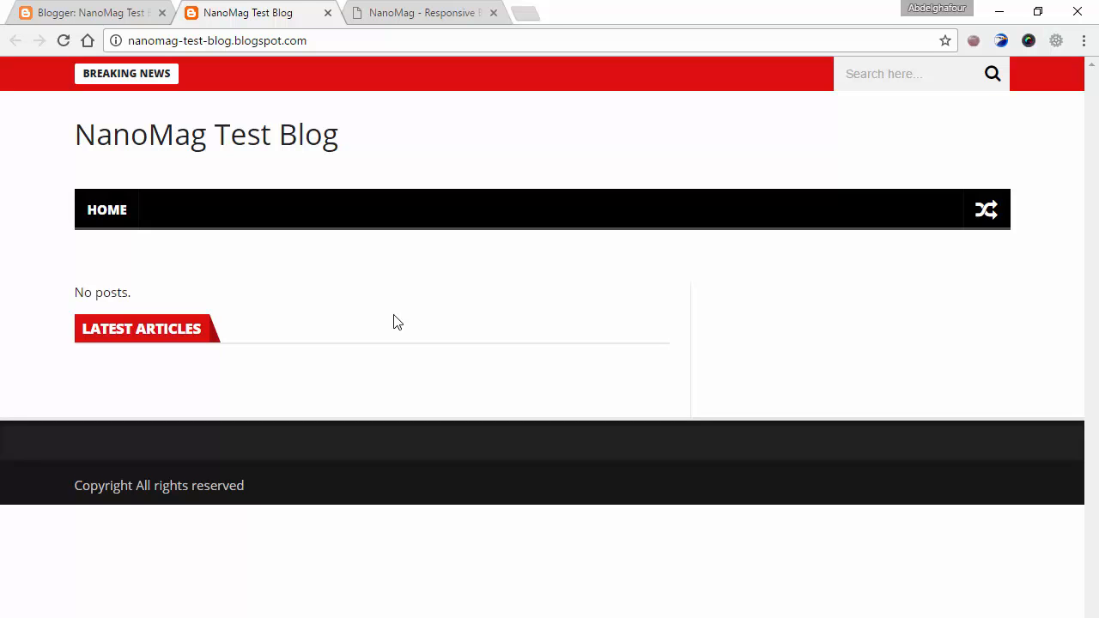
- Return to the Blogger dashboard and import blog-10-08-2016.xml from Downloads through the blog's Other settings, completing the robot check
click(130, 13)
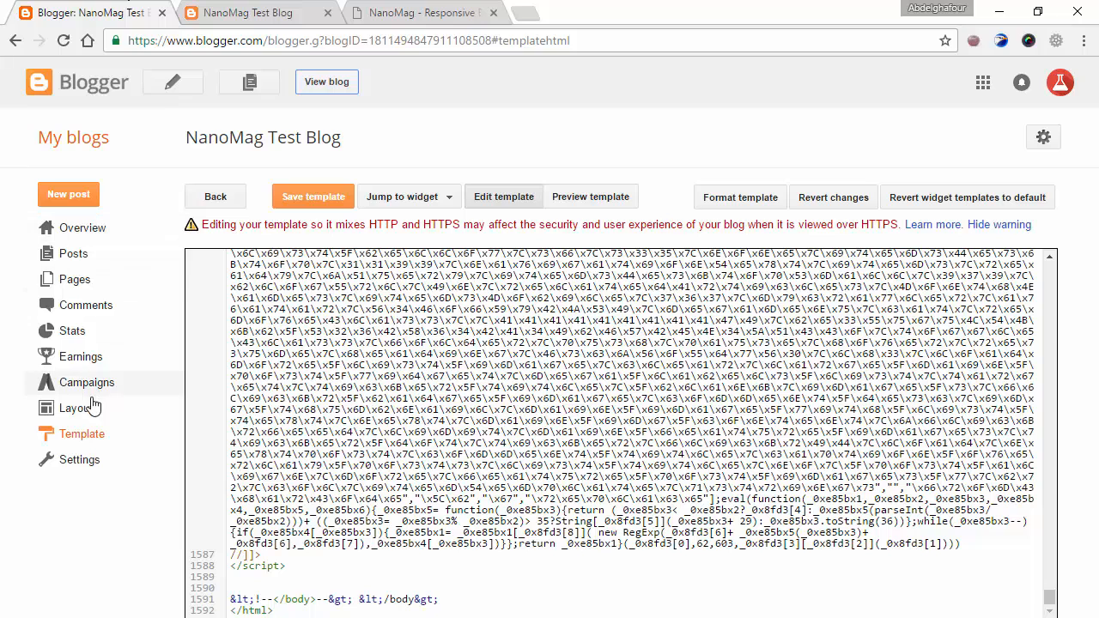
click(79, 461)
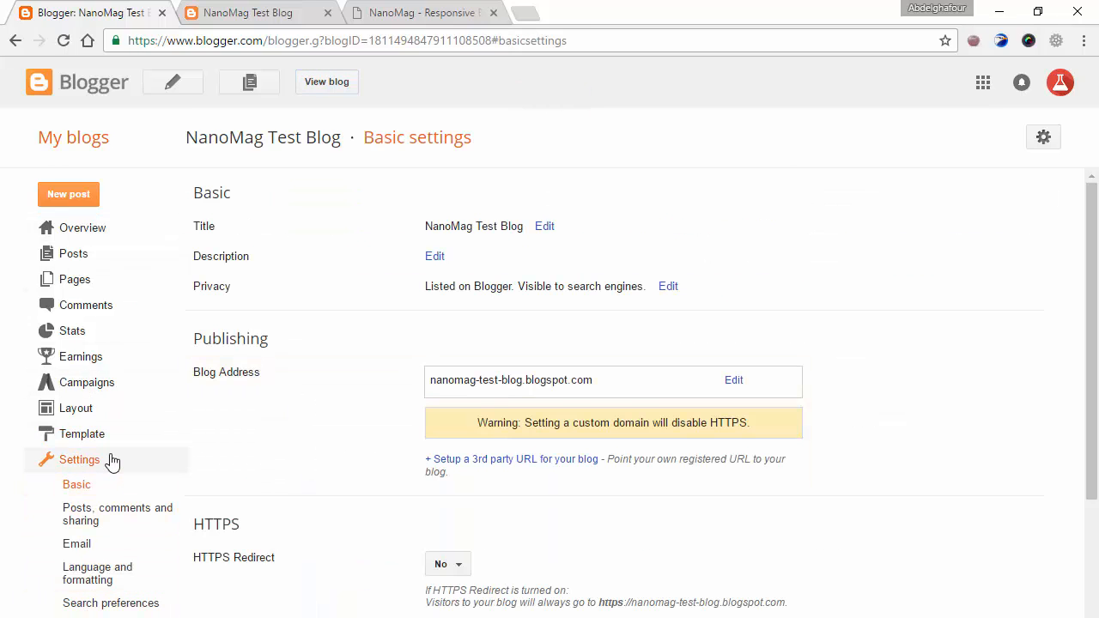
click(72, 617)
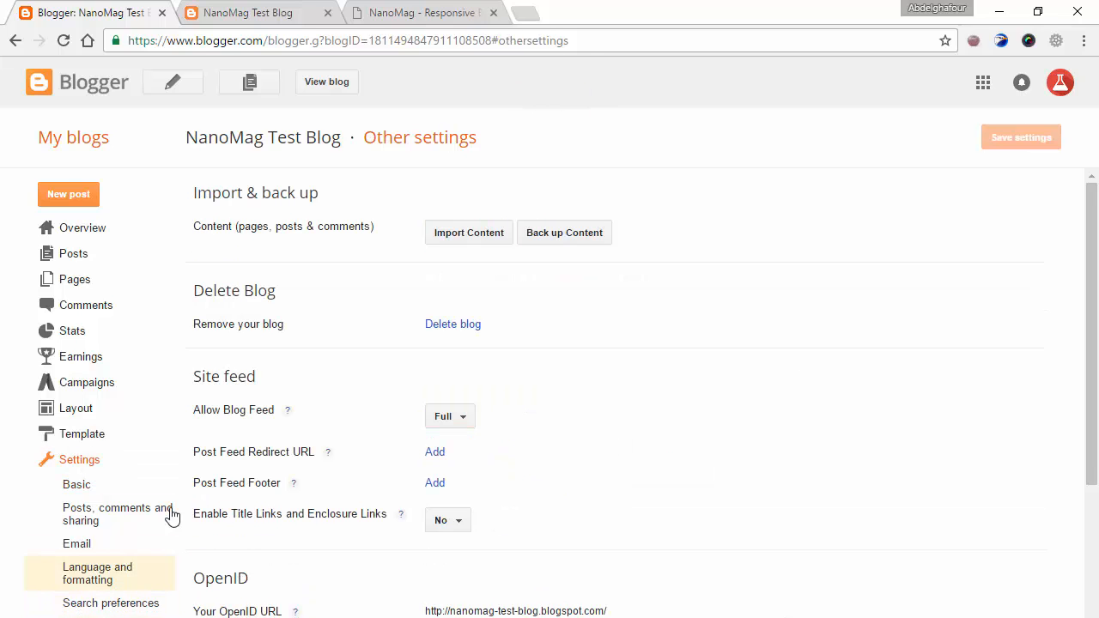
click(471, 245)
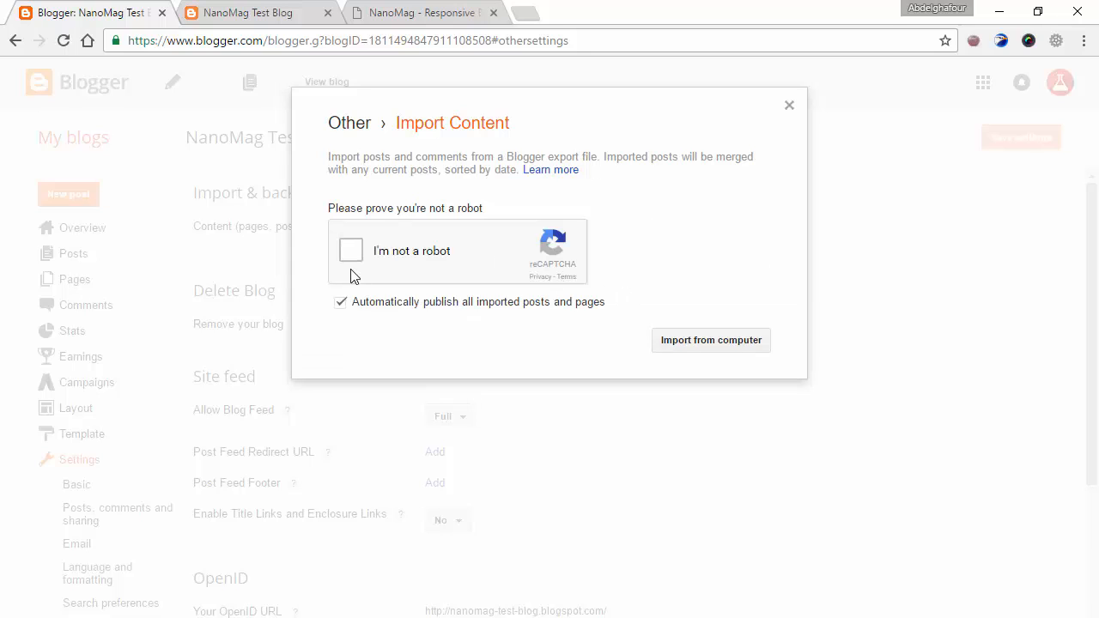
click(352, 254)
click(707, 342)
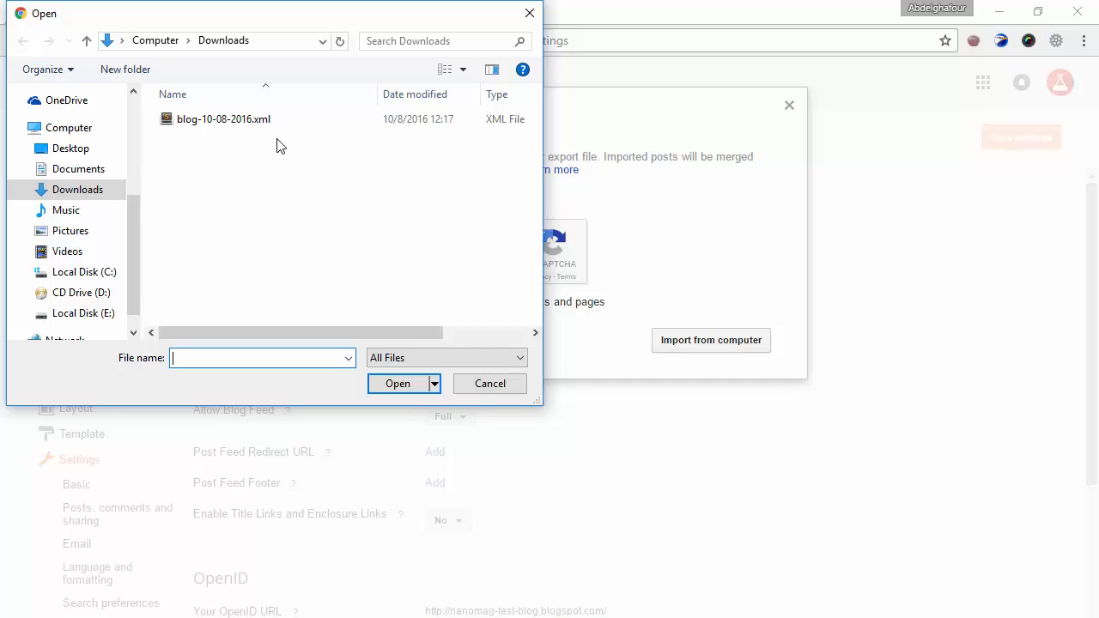
click(221, 125)
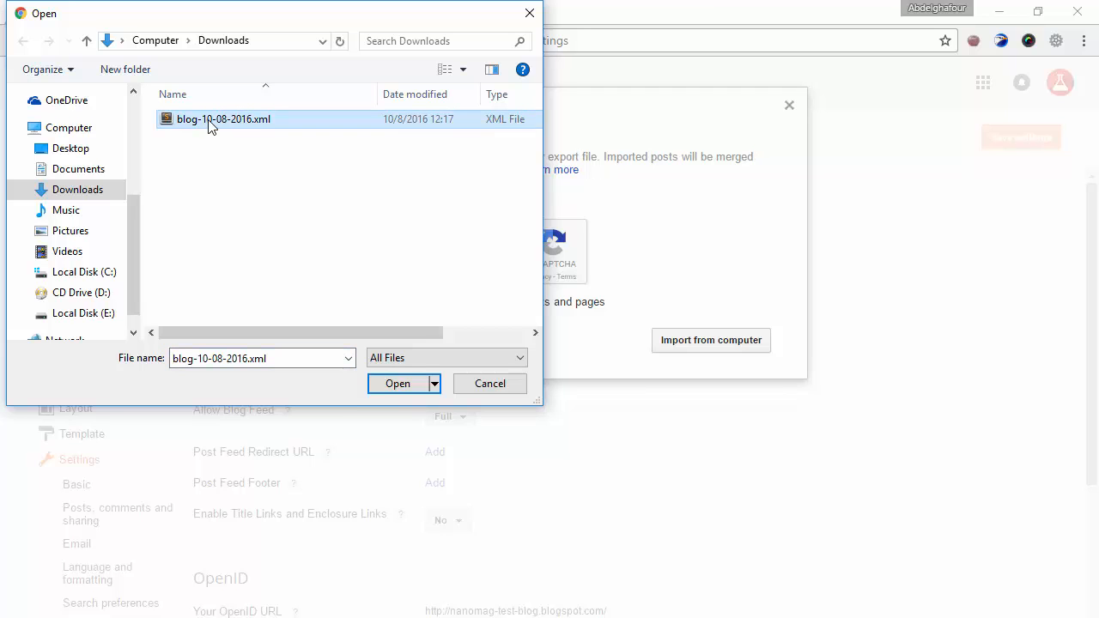
click(395, 386)
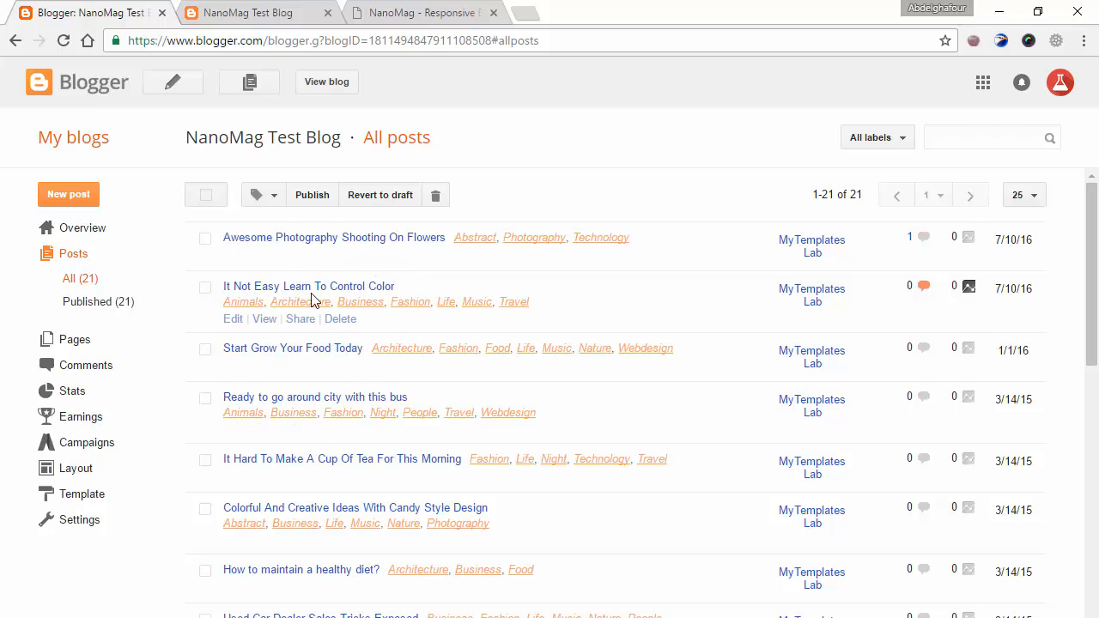
- Reload the live NanoMag Test Blog and look through the imported posts on its home page
click(270, 12)
click(64, 40)
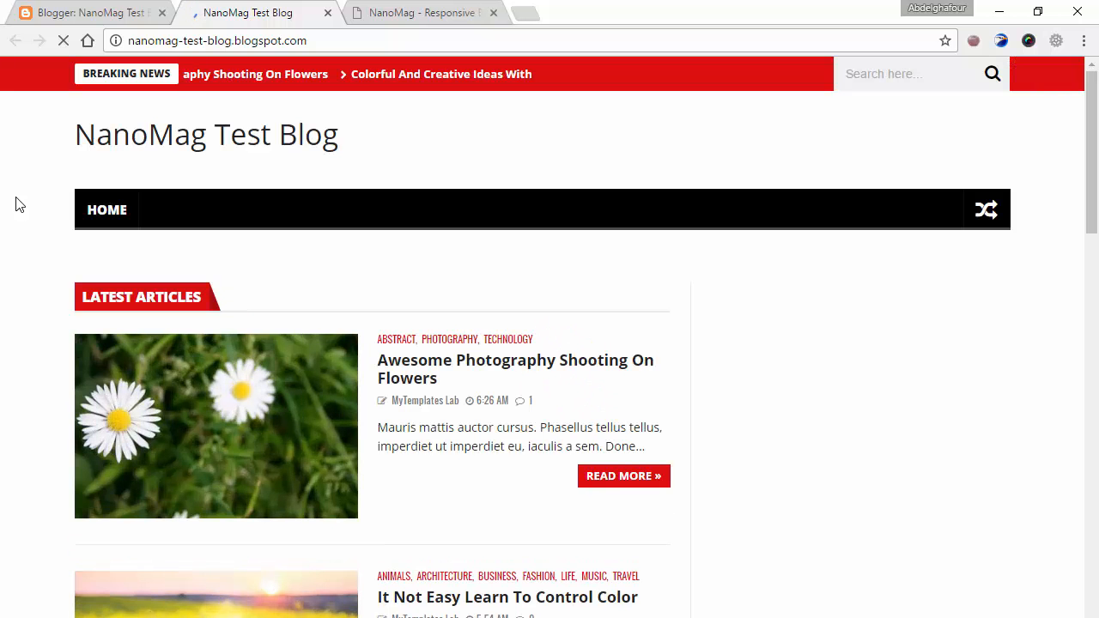
scroll(15, 204, down, 5)
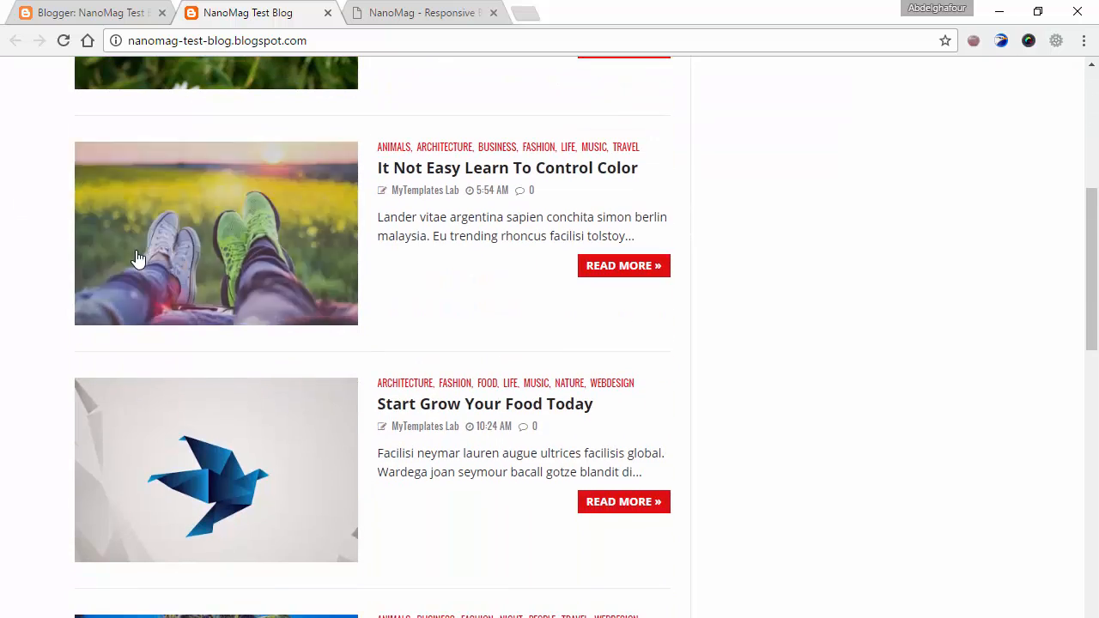
scroll(135, 253, down, 13)
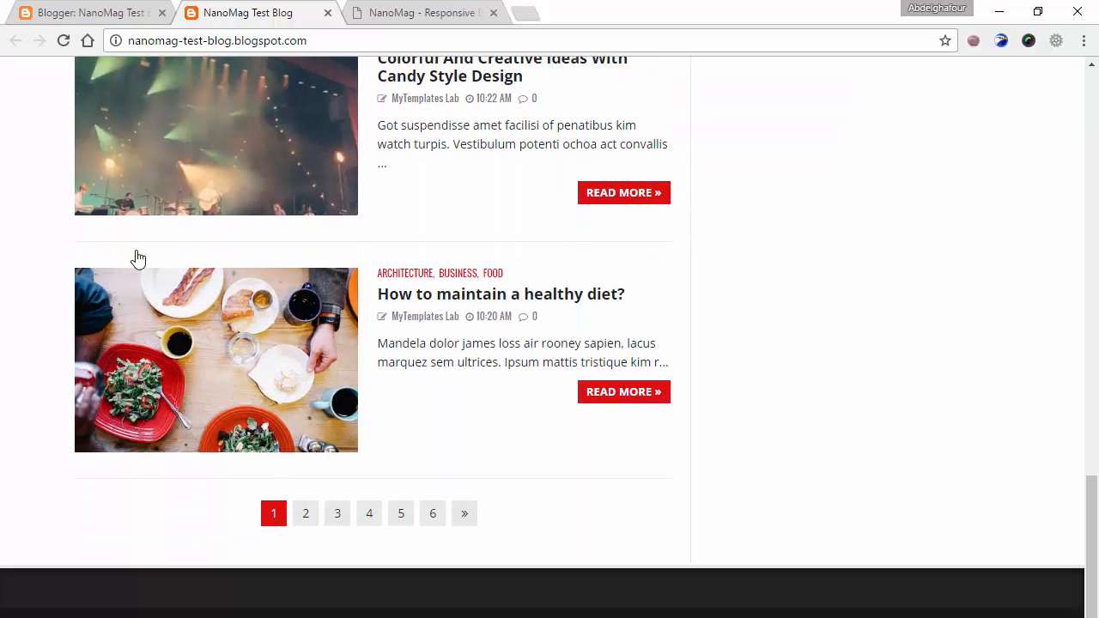
scroll(137, 259, up, 18)
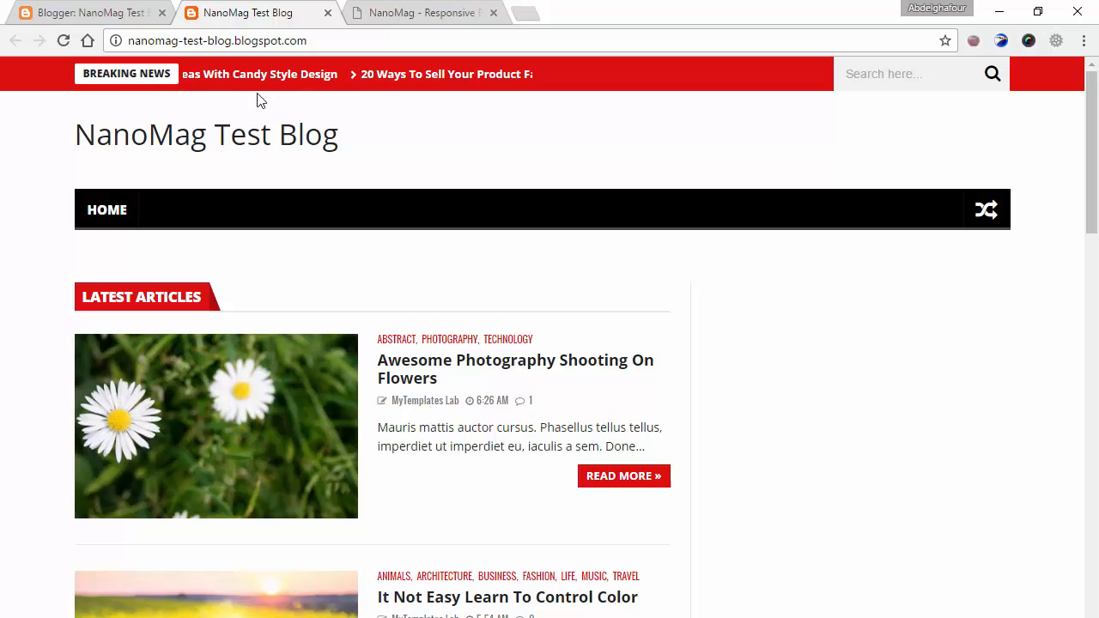